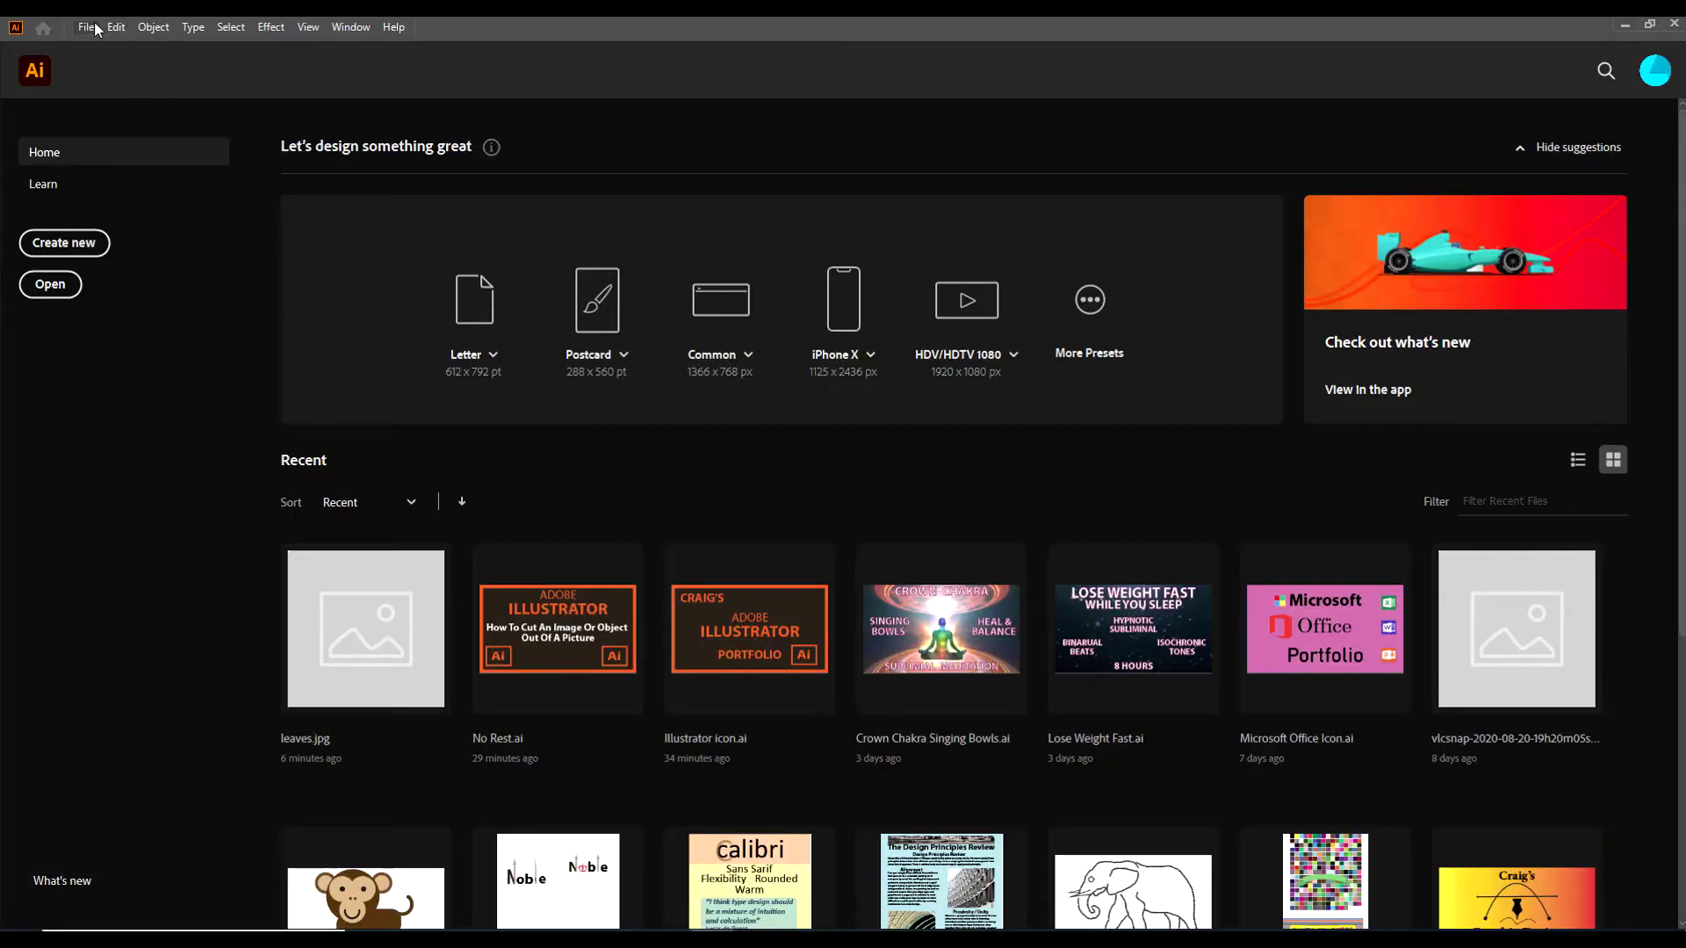
- Open leaves.jpg from Desktop > Leave and zoom out to 50%
left_click(88, 27)
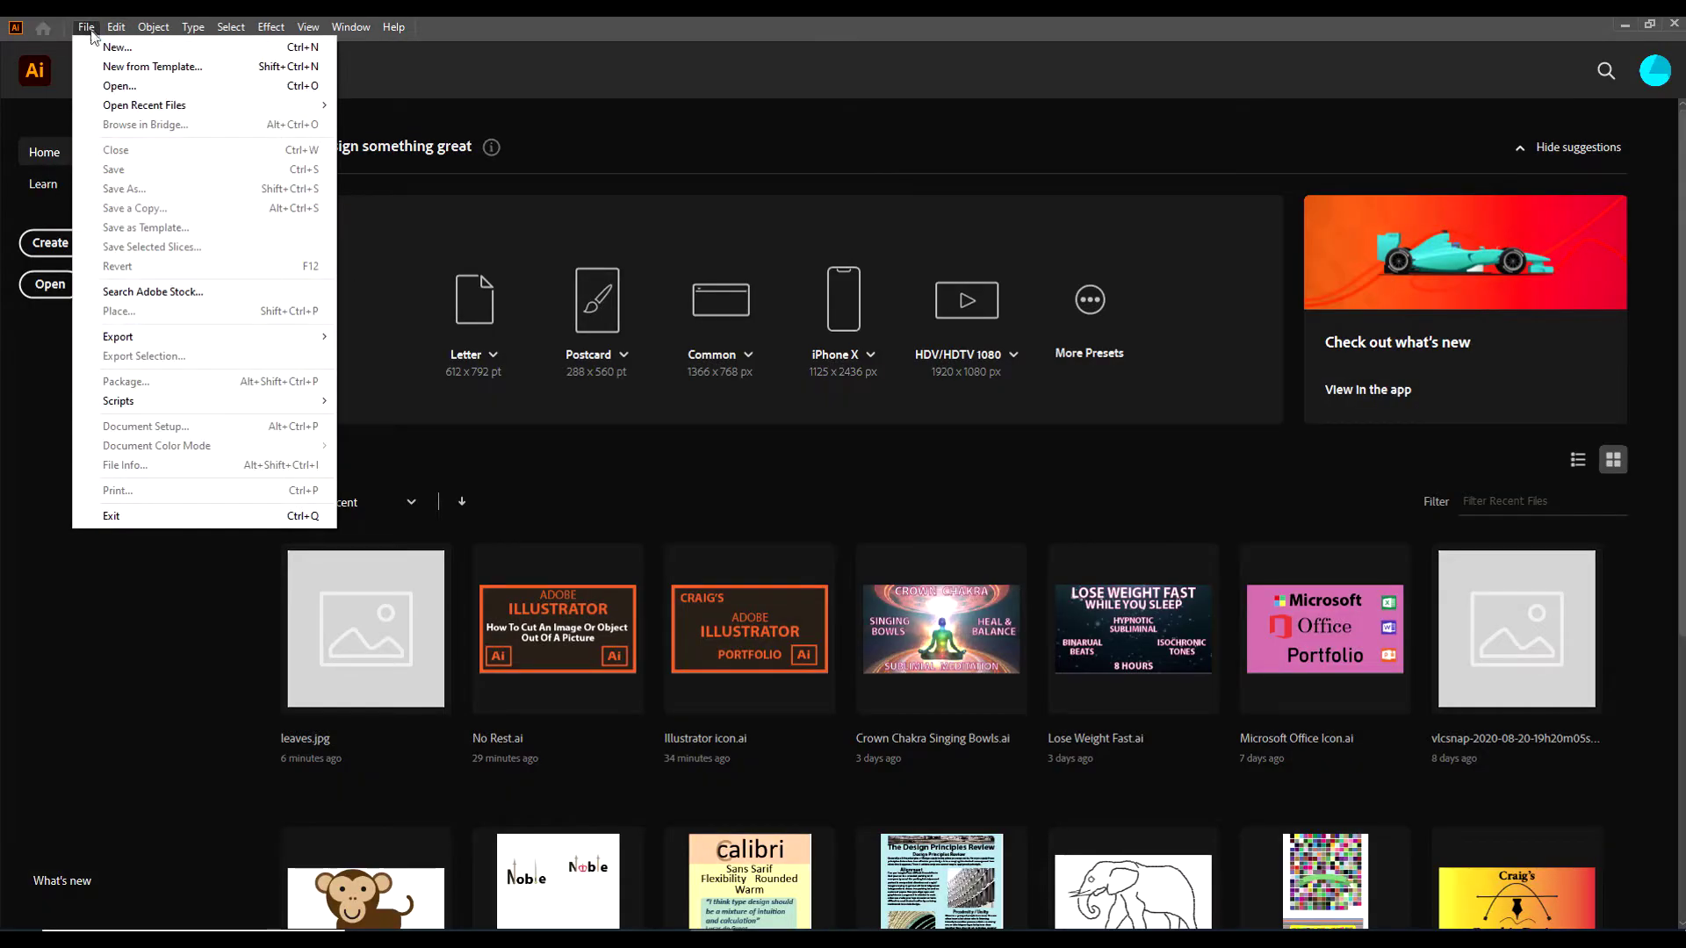
left_click(120, 86)
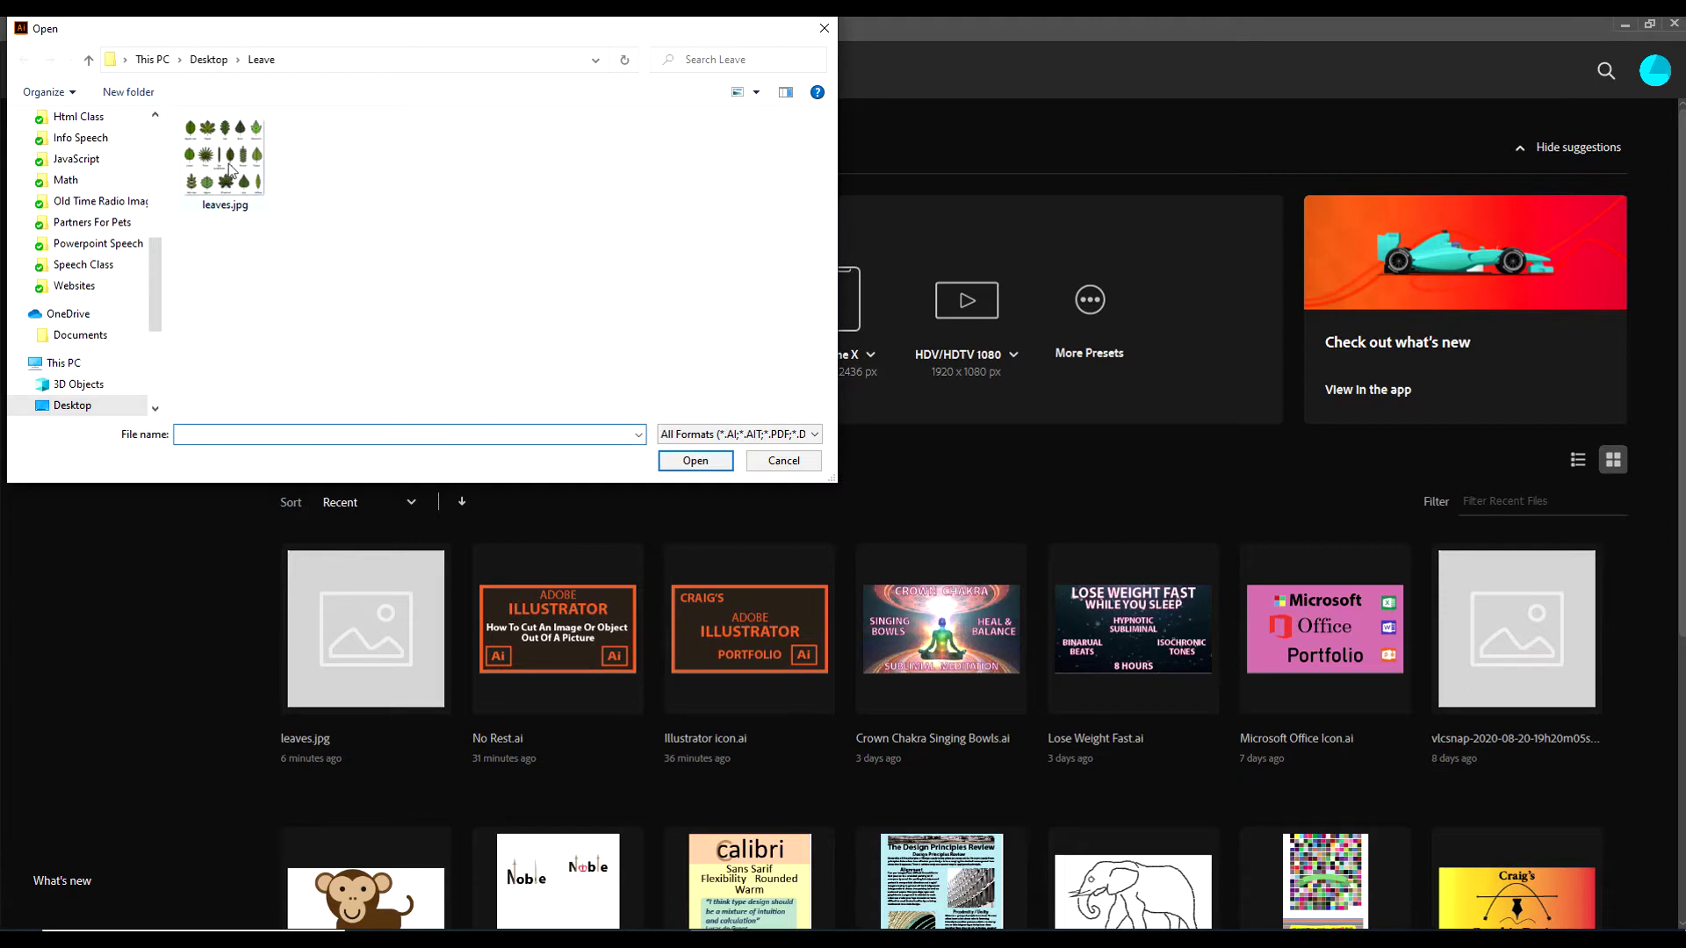
left_click(231, 168)
left_click(671, 460)
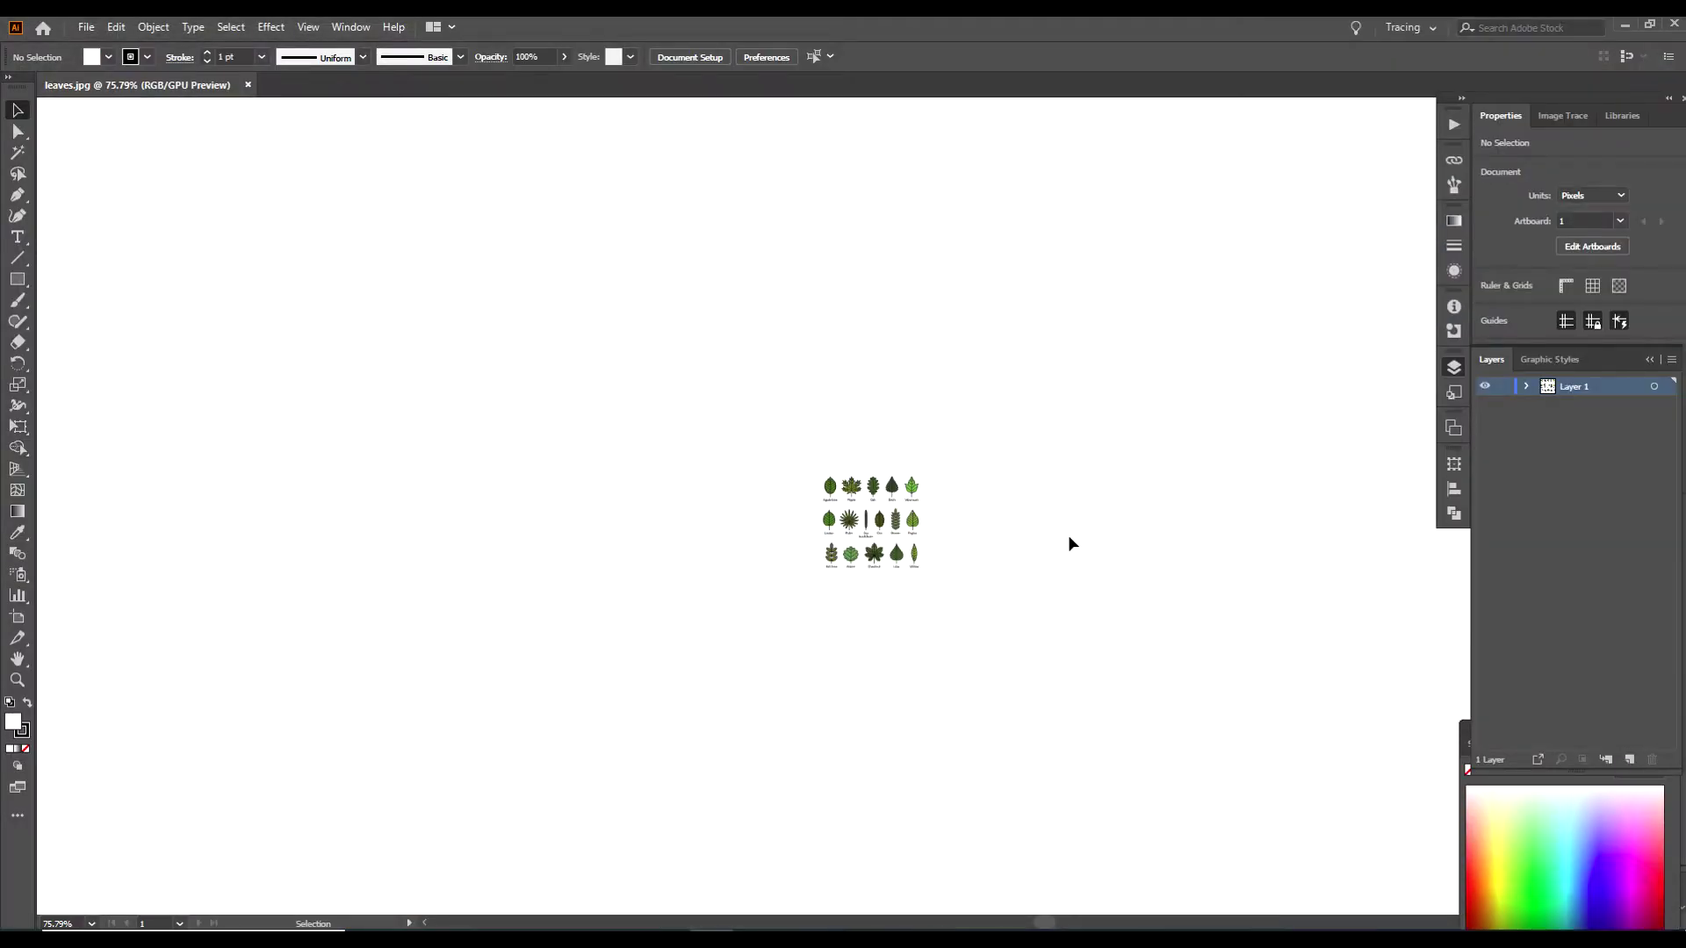
key("a")
key("ctrl+minus")
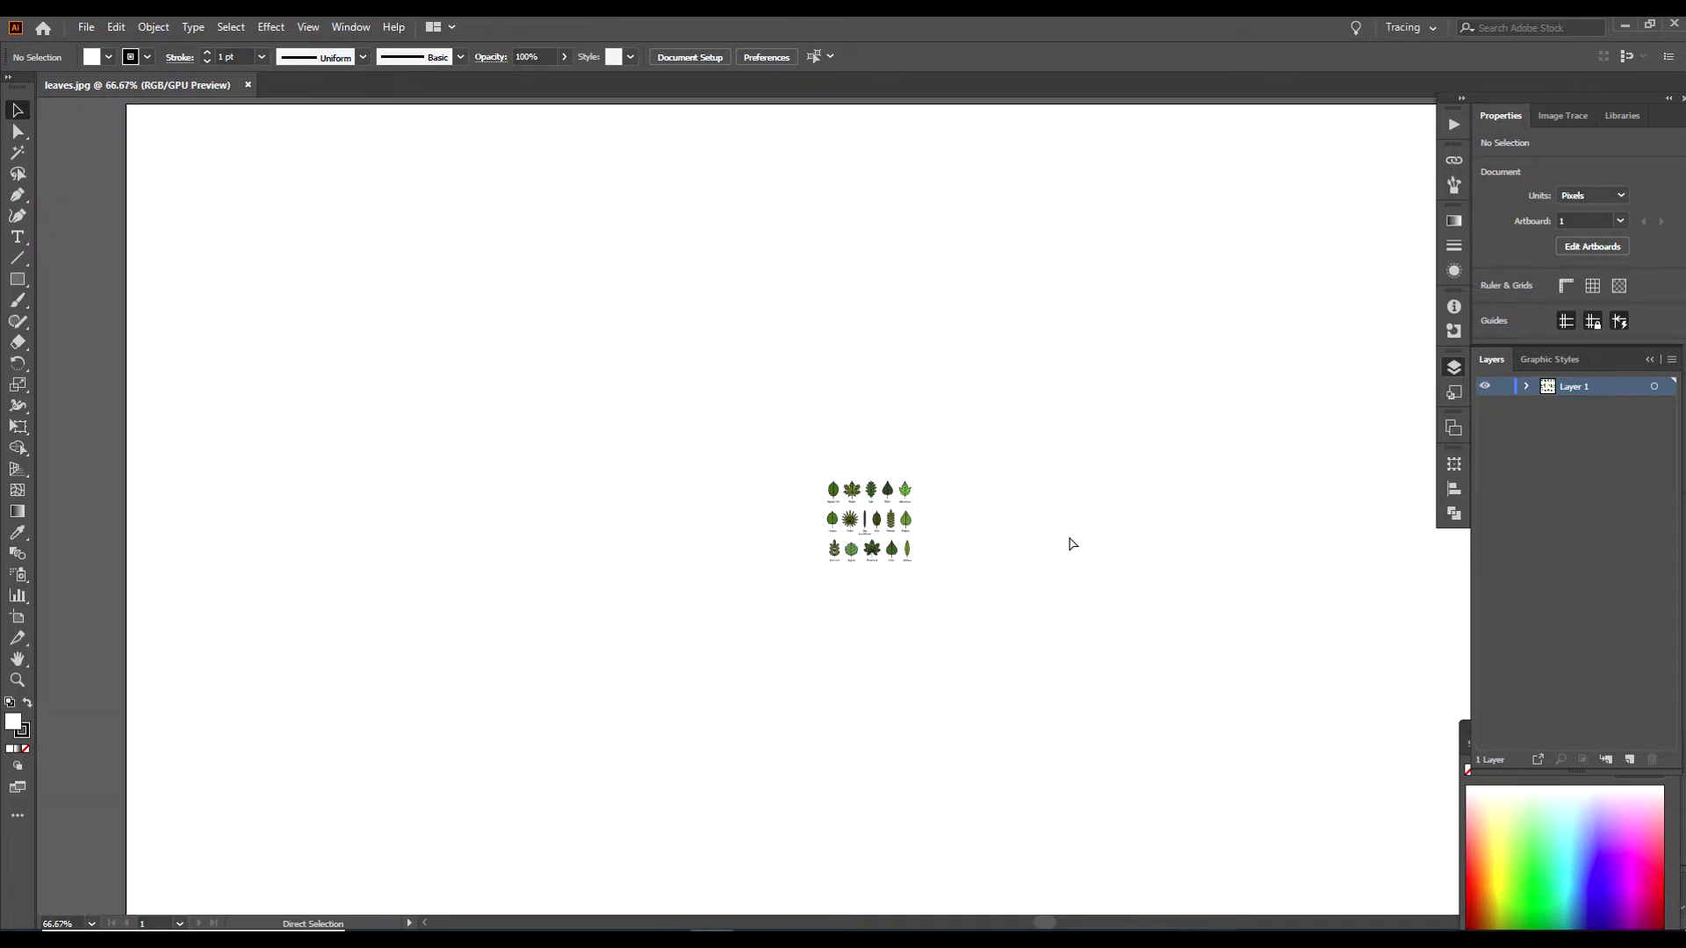
key("ctrl+minus")
- Scale the leaves image well beyond the artboard and move it to the lower left
left_click_drag(1068, 535, 873, 548)
left_click(700, 540)
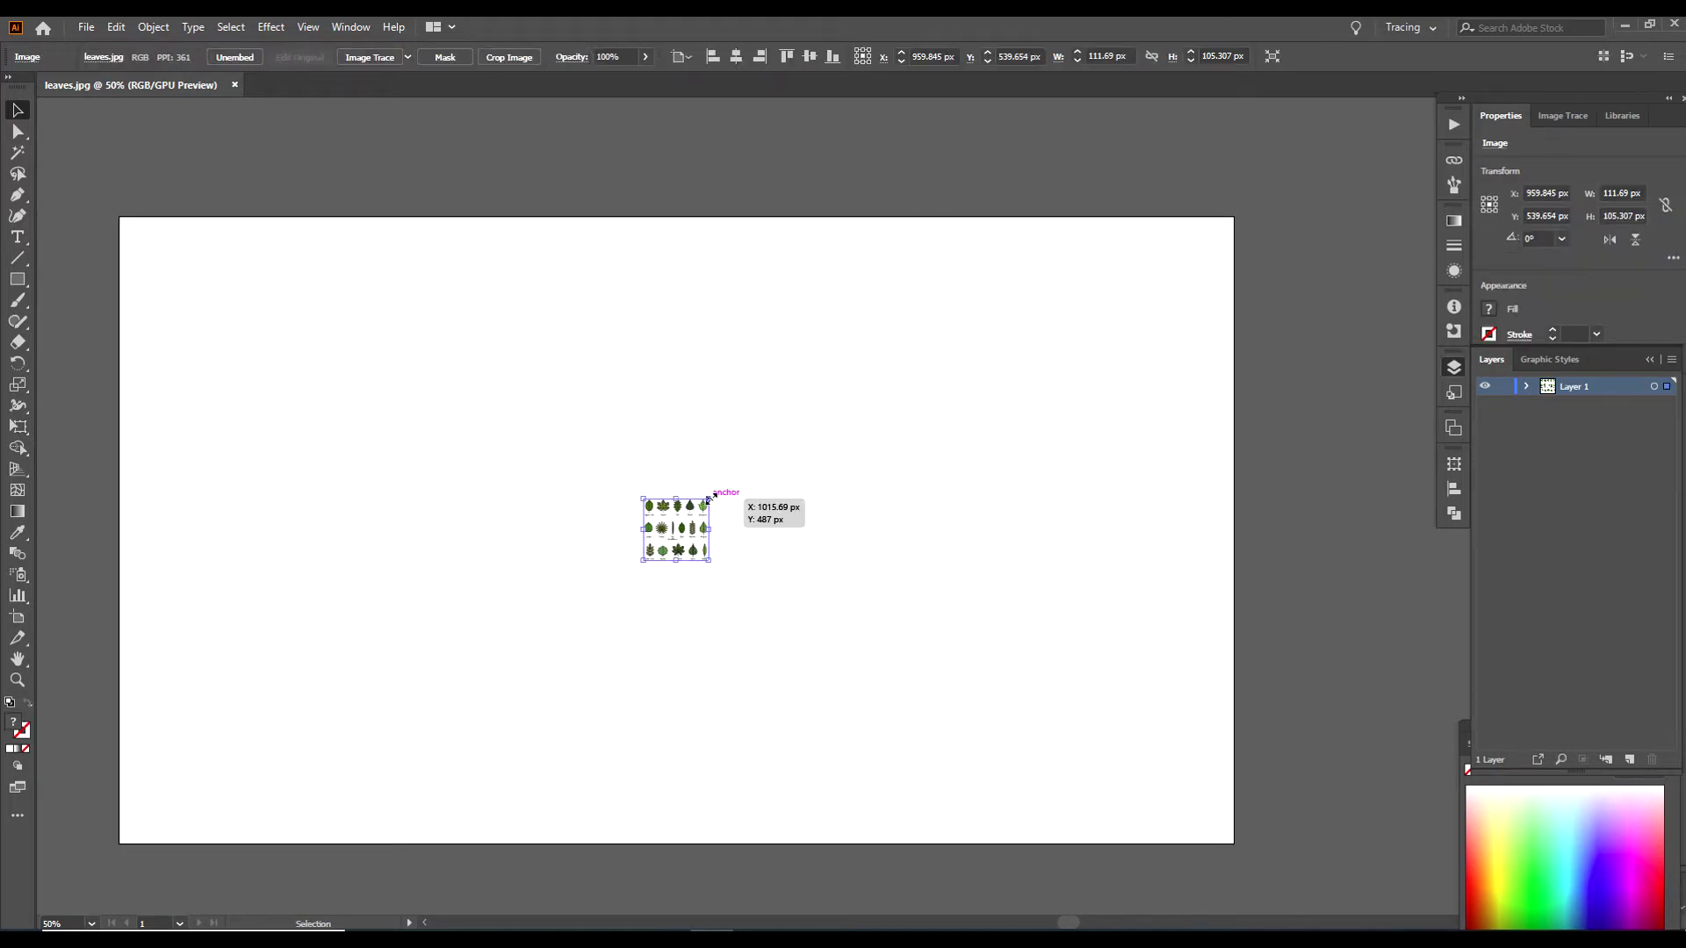
left_click_drag(708, 499, 1235, 153)
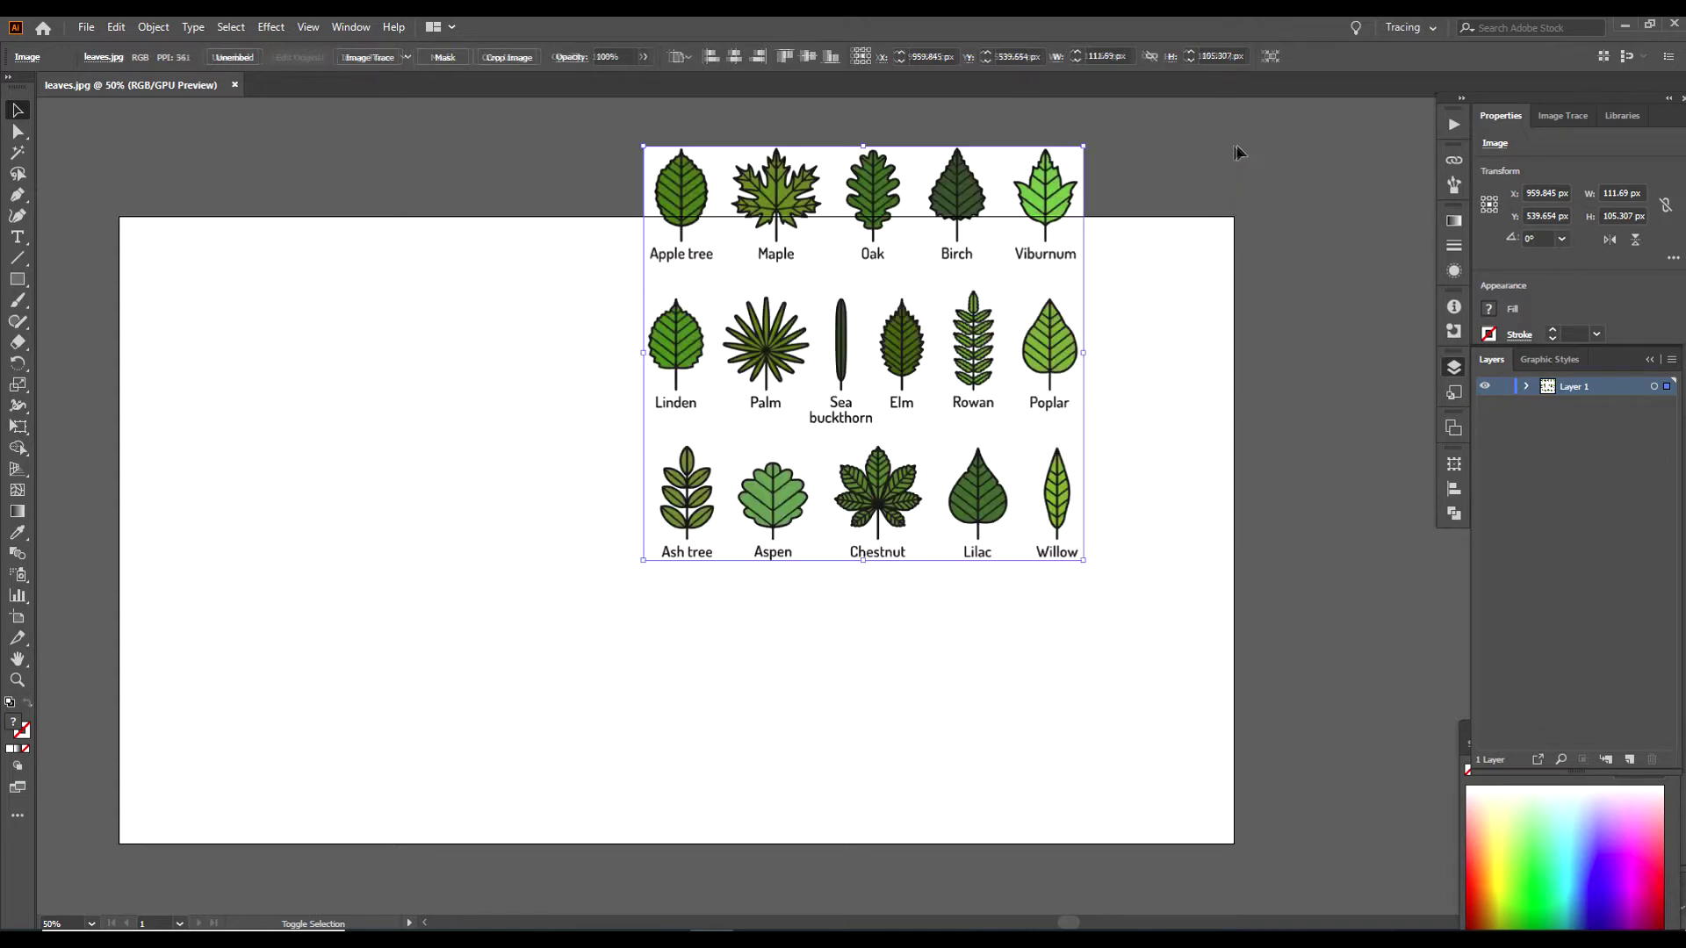
left_click_drag(925, 325, 454, 604)
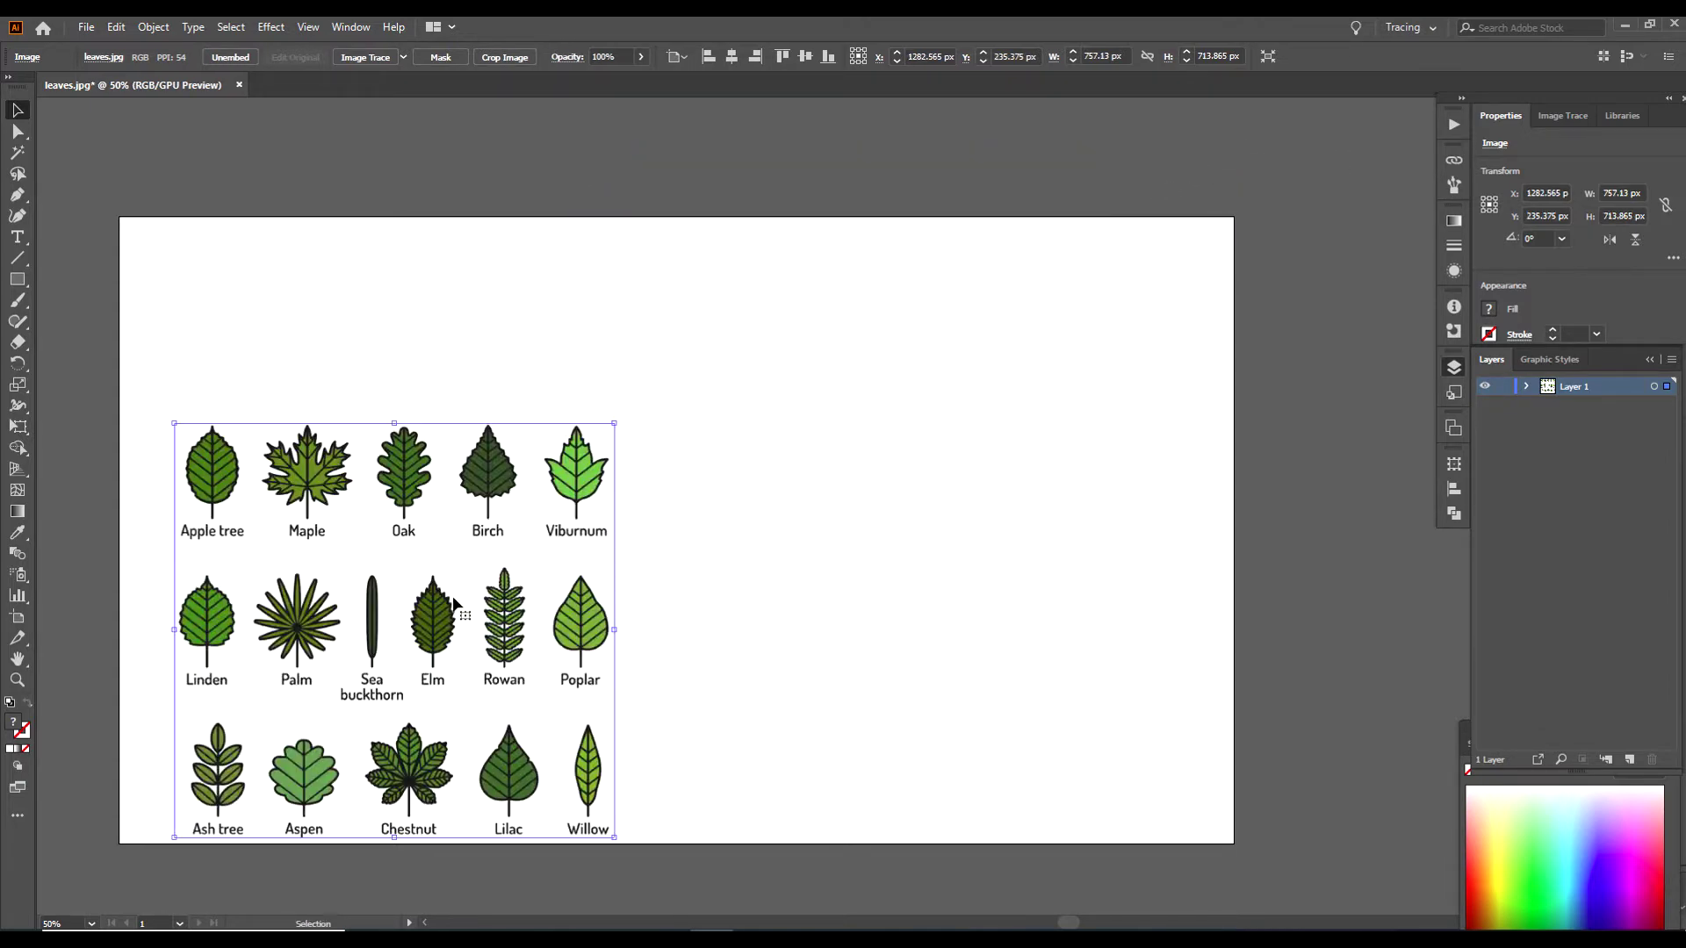
left_click_drag(615, 425, 1185, 122)
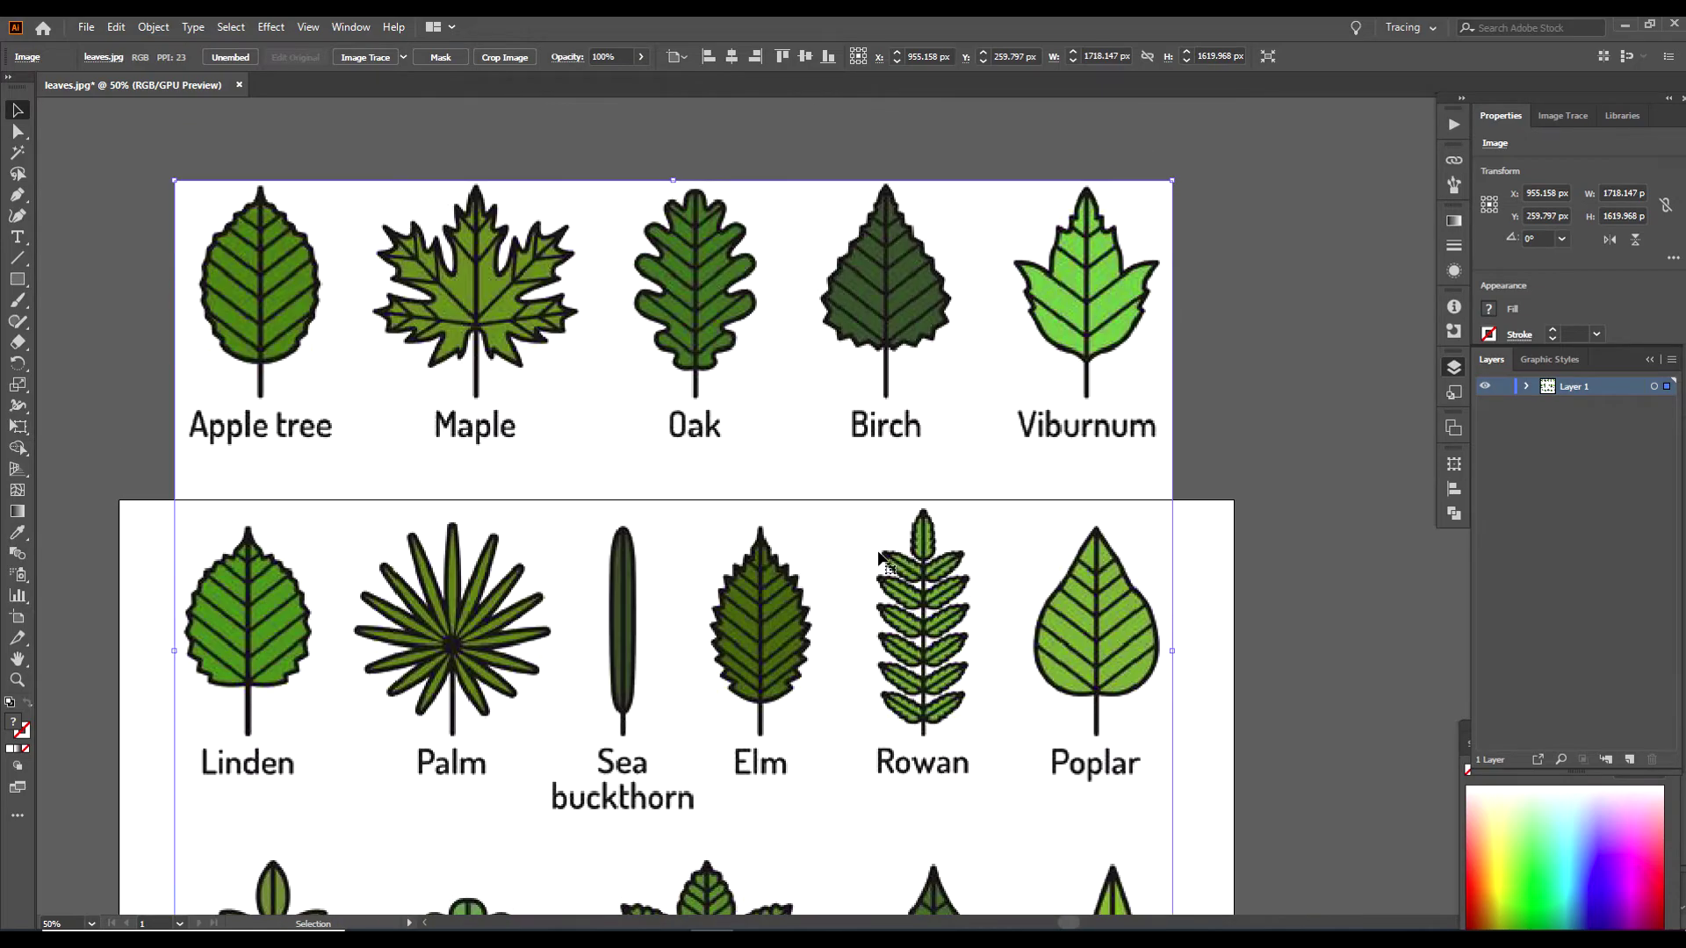
scroll(857, 576, "down", 2)
mouse_move(1064, 590)
left_mouse_down()
mouse_move(938, 702)
mouse_move(794, 749)
left_mouse_up()
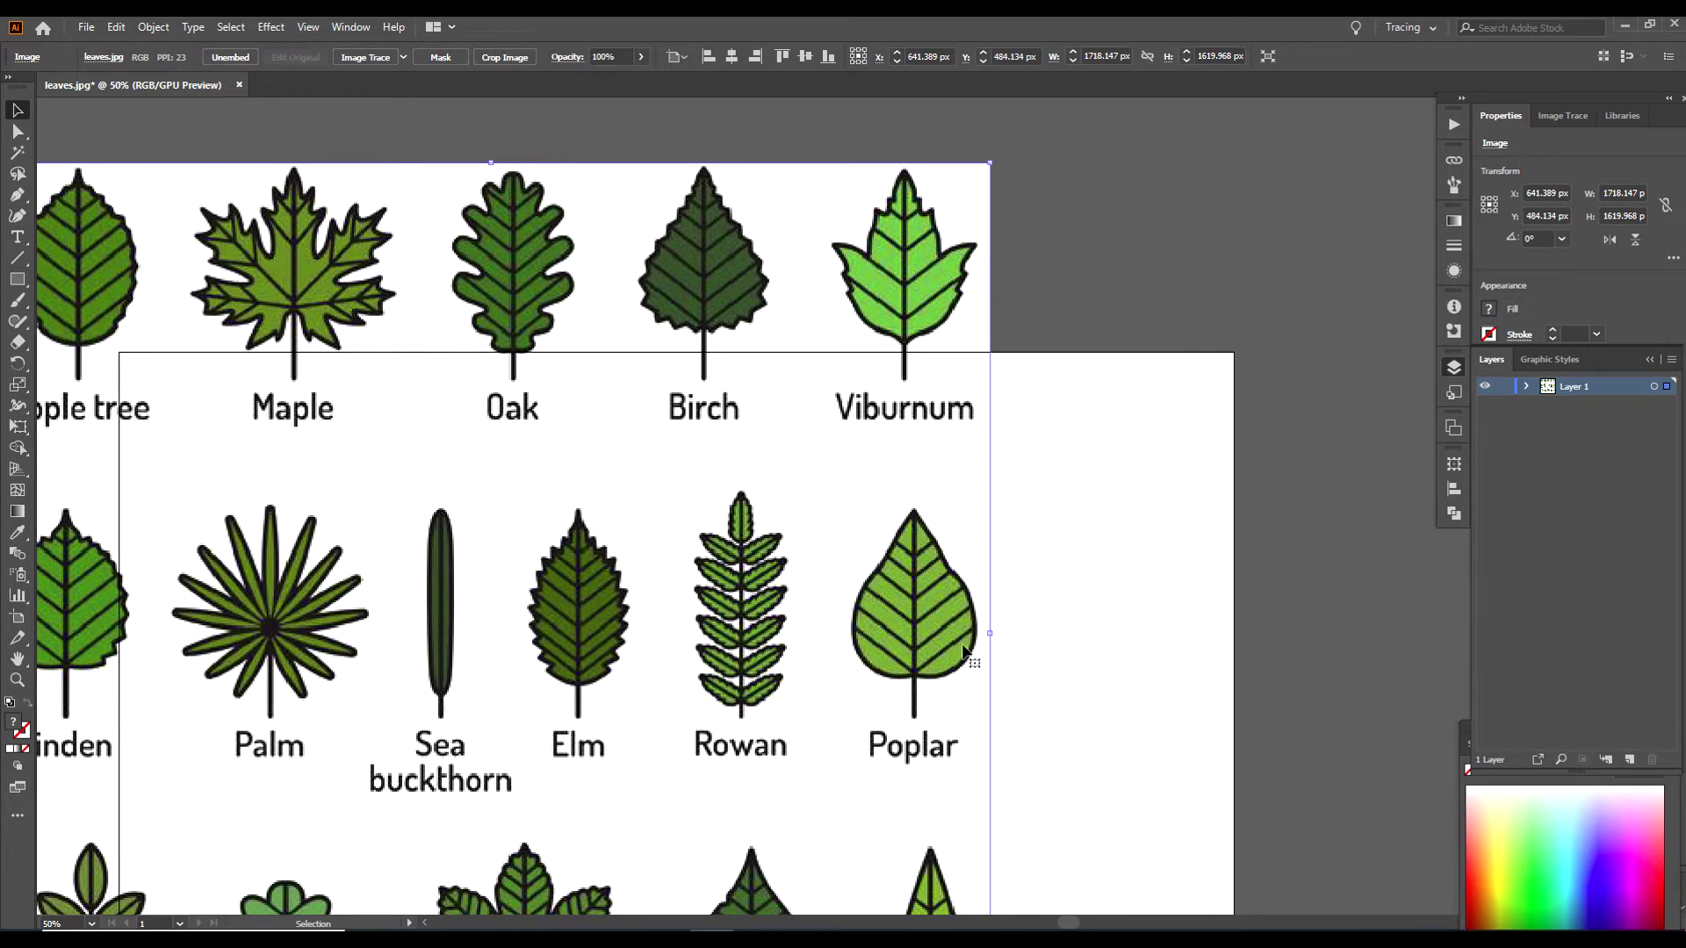
- Deselect the image and zoom to 150% on the Poplar leaf
left_click(1073, 539)
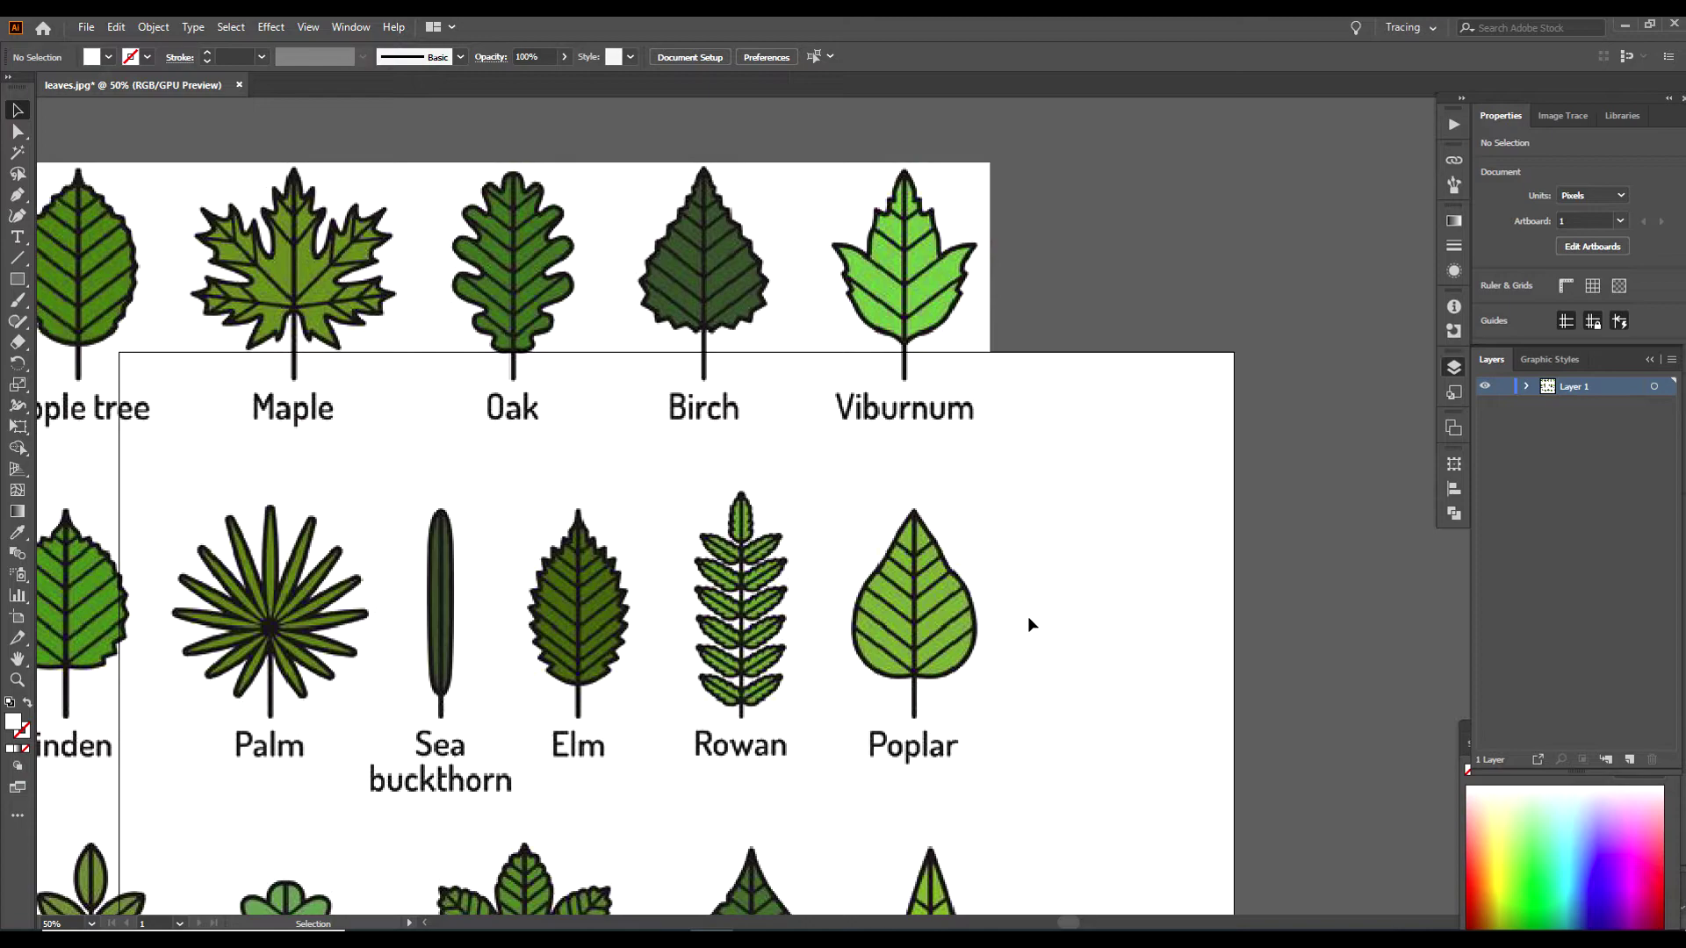
key("ctrl+equal")
key("ctrl+equal")
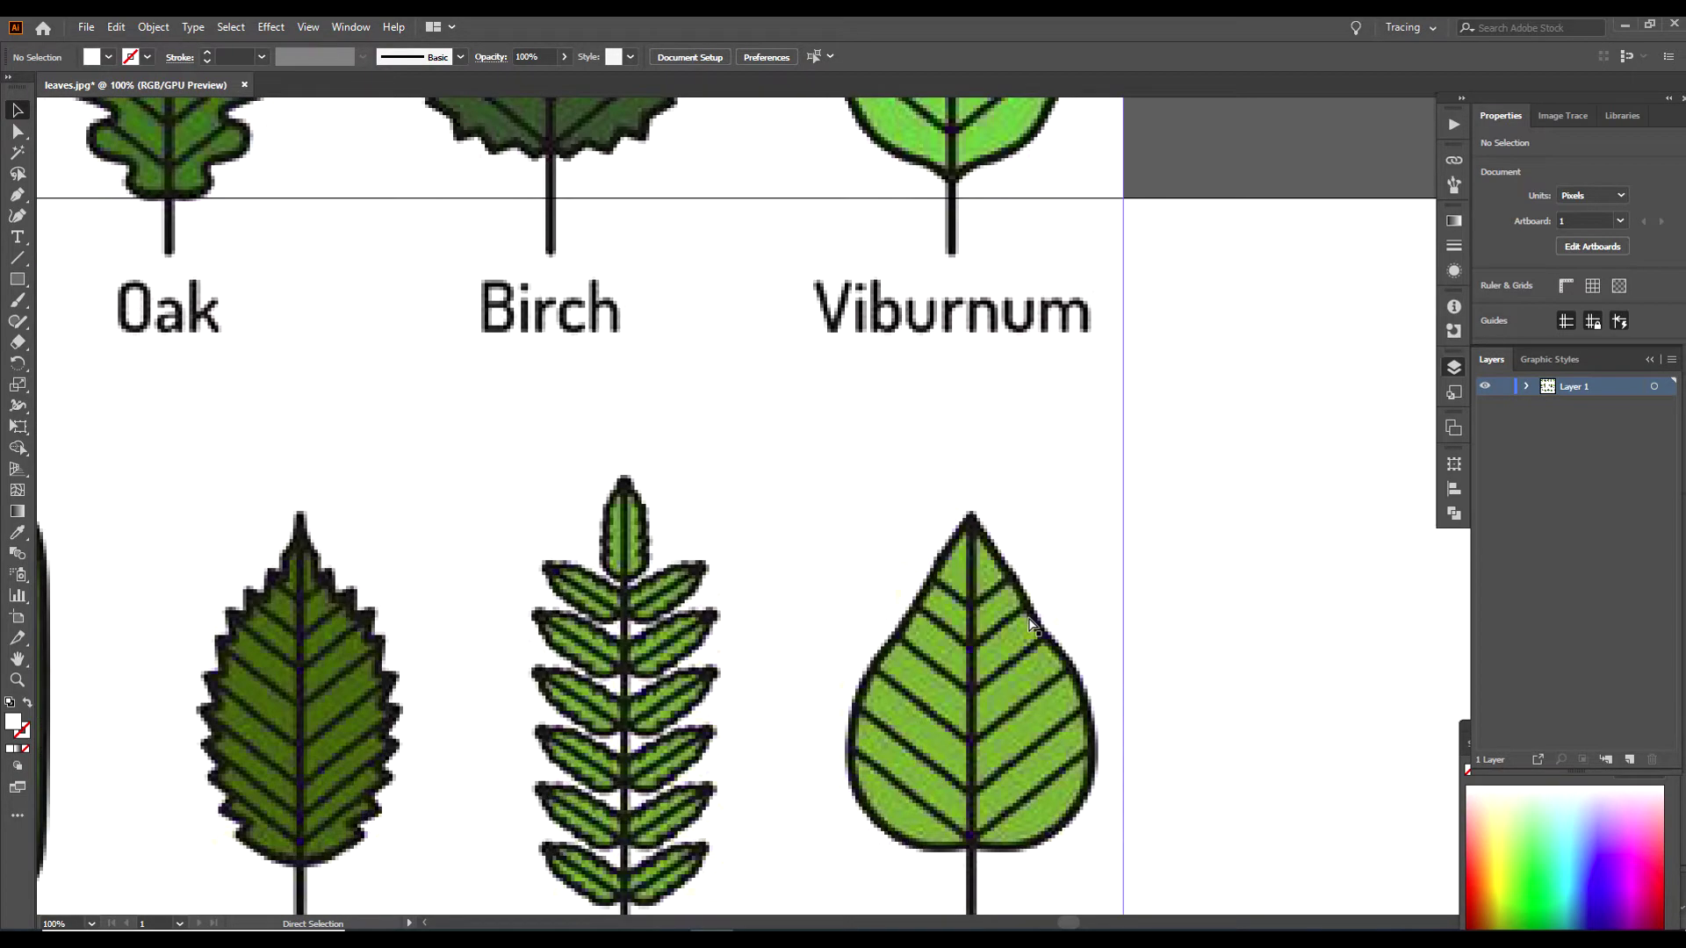
key("ctrl+equal")
mouse_move(1031, 624)
left_mouse_down()
mouse_move(876, 467)
mouse_move(824, 318)
left_mouse_up()
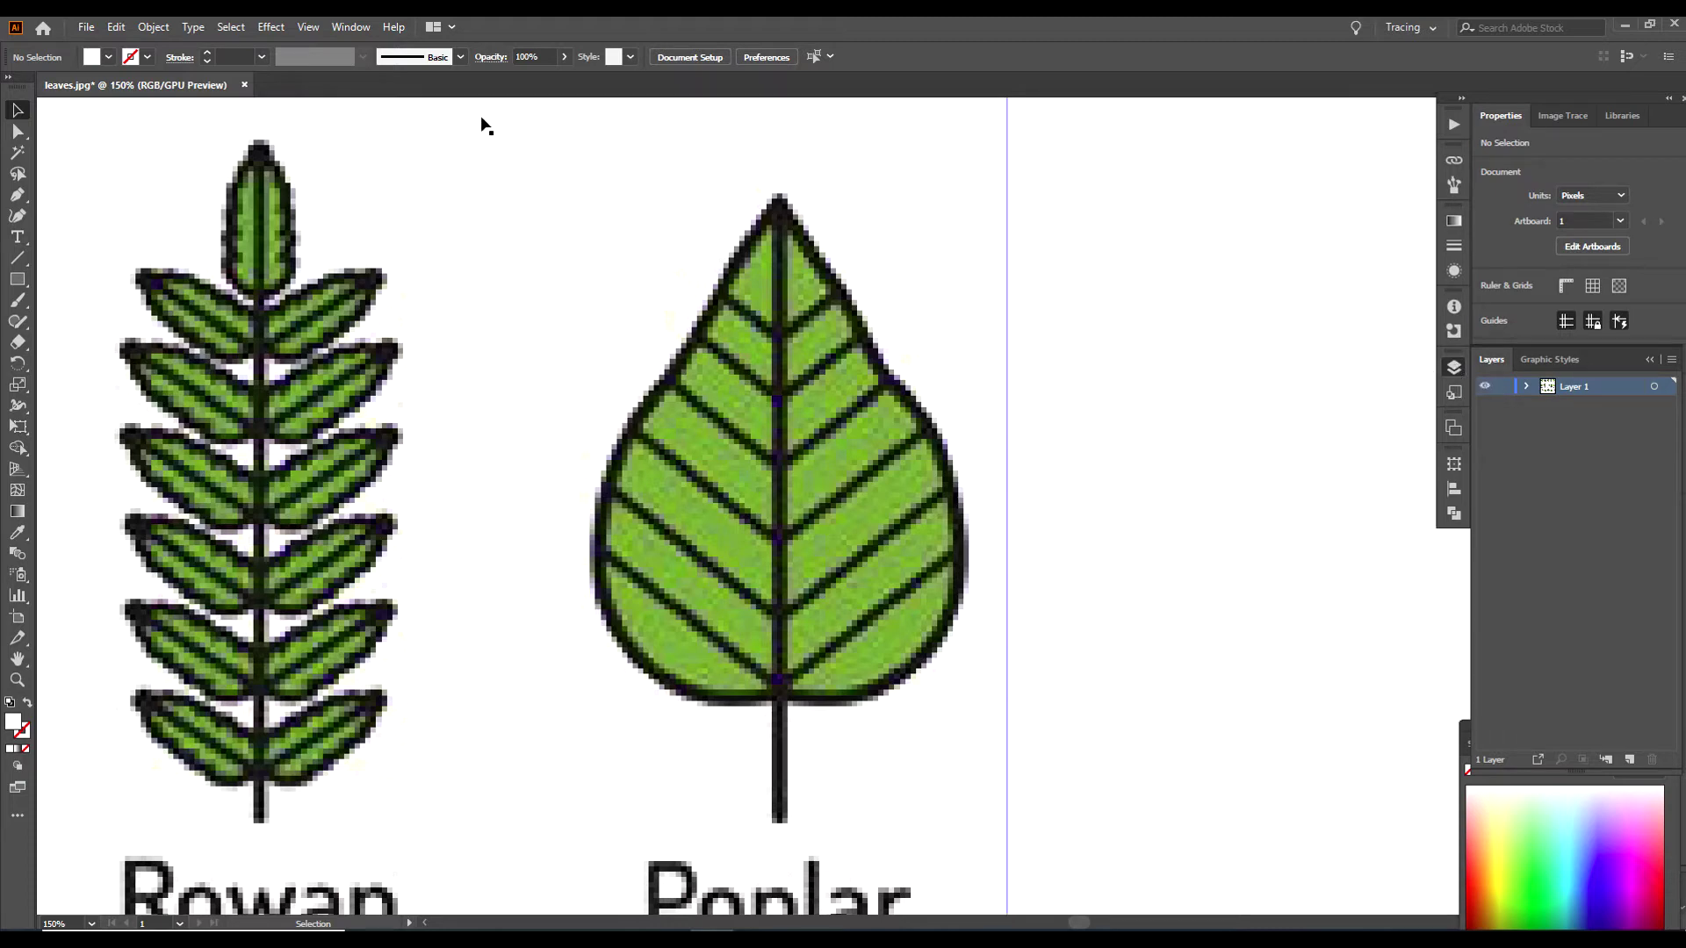
left_click(351, 26)
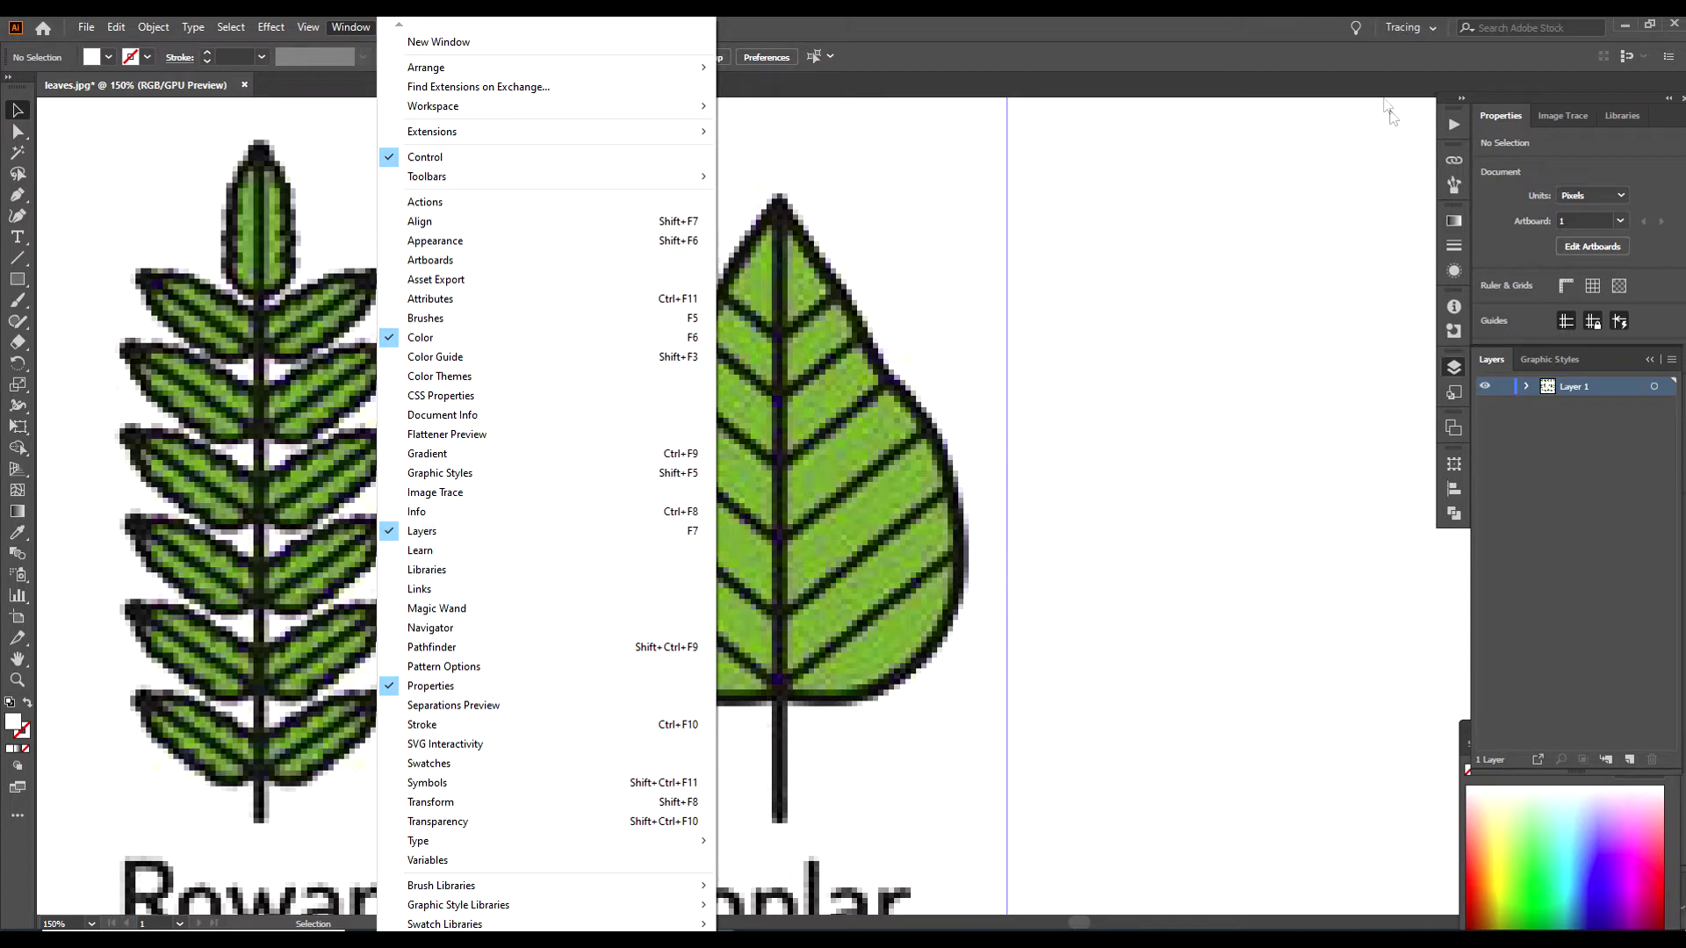
- Lock Layer 1 holding the leaves image and create a second layer above it
left_click(532, 537)
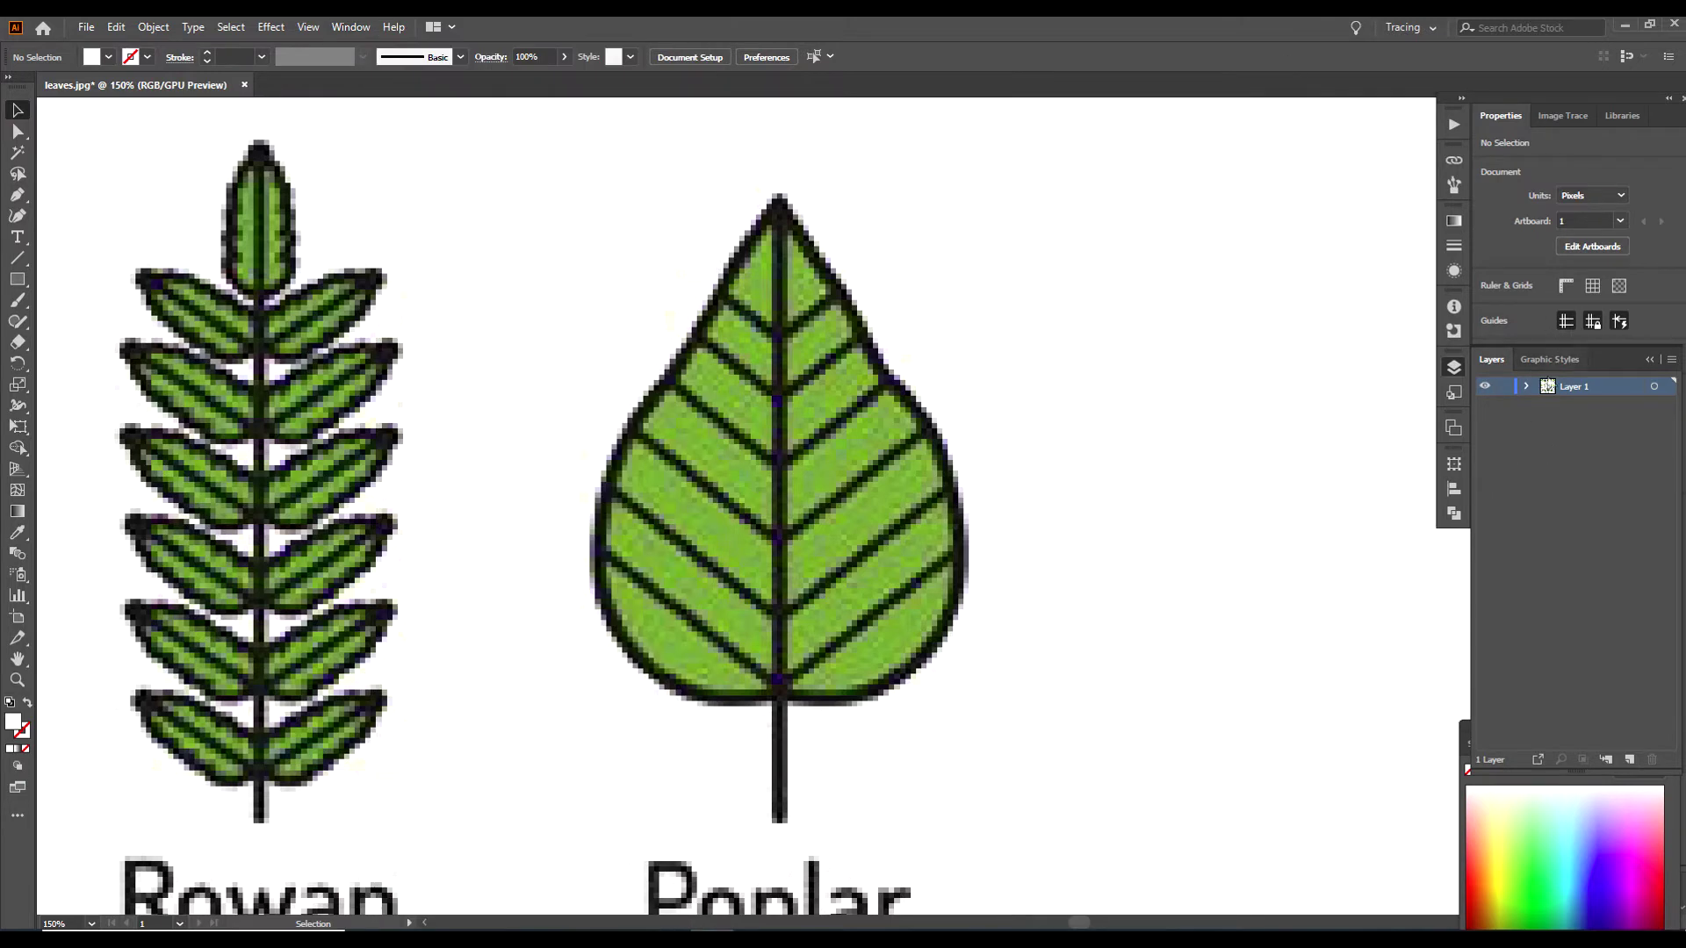
left_click(1461, 366)
left_click(1455, 366)
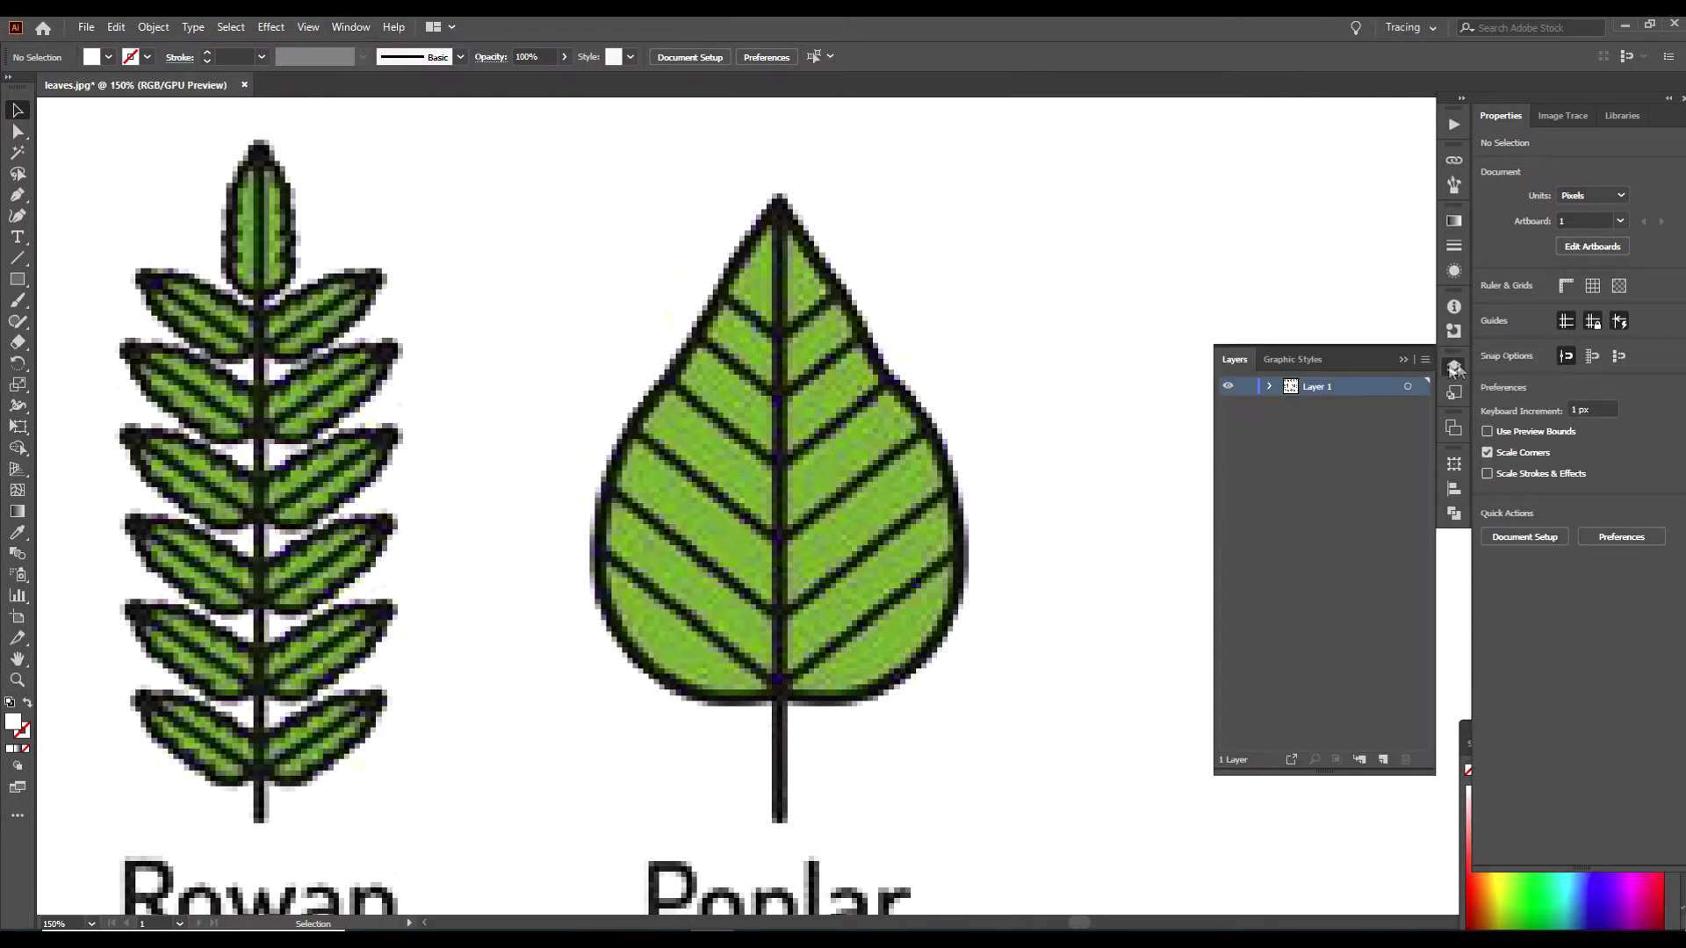
left_click(1247, 389)
left_click(1383, 760)
left_click(1404, 358)
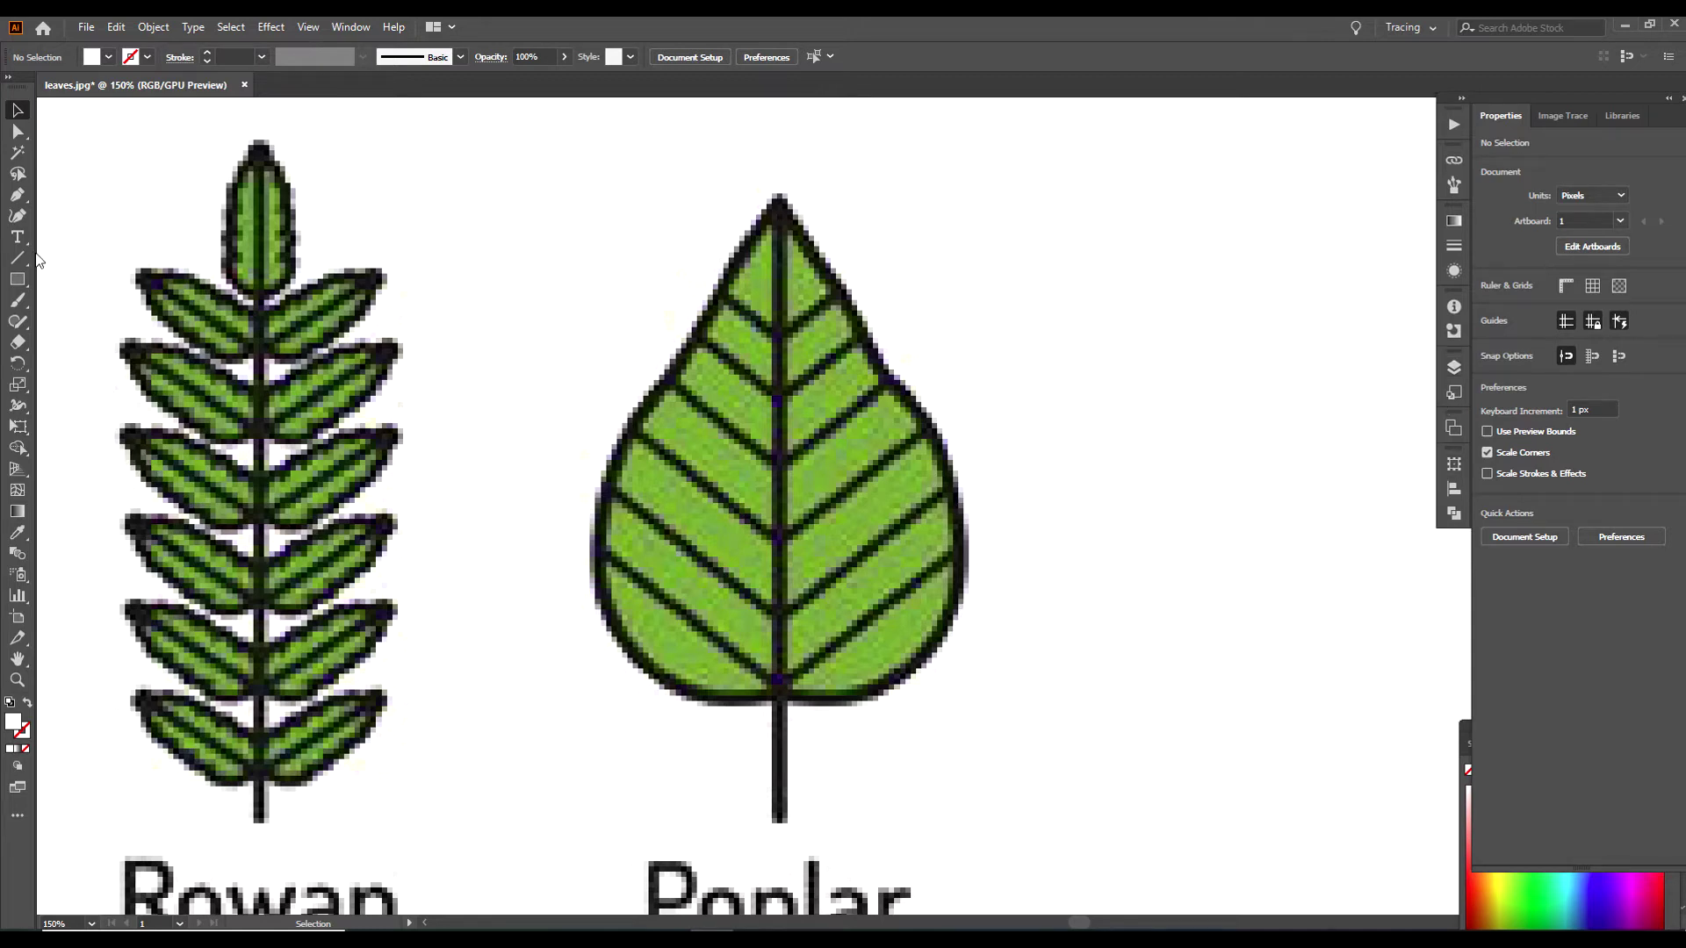
left_click(19, 199)
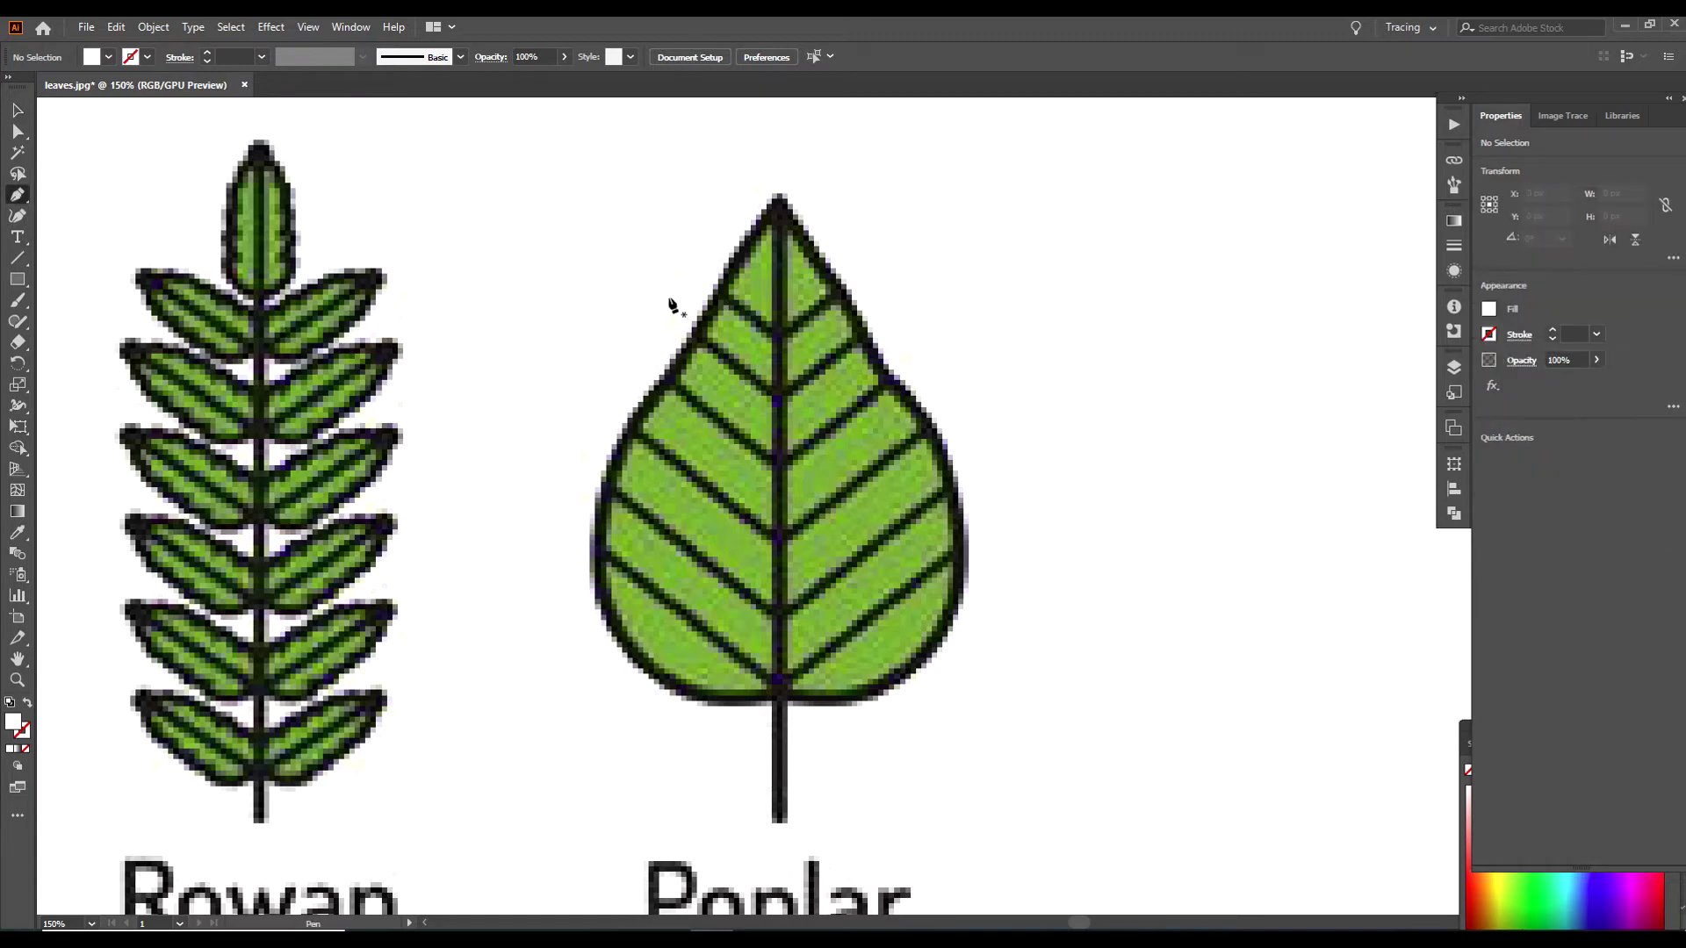
- Set the Pen tool's fill to None in the Appearance swatches
left_click(1489, 311)
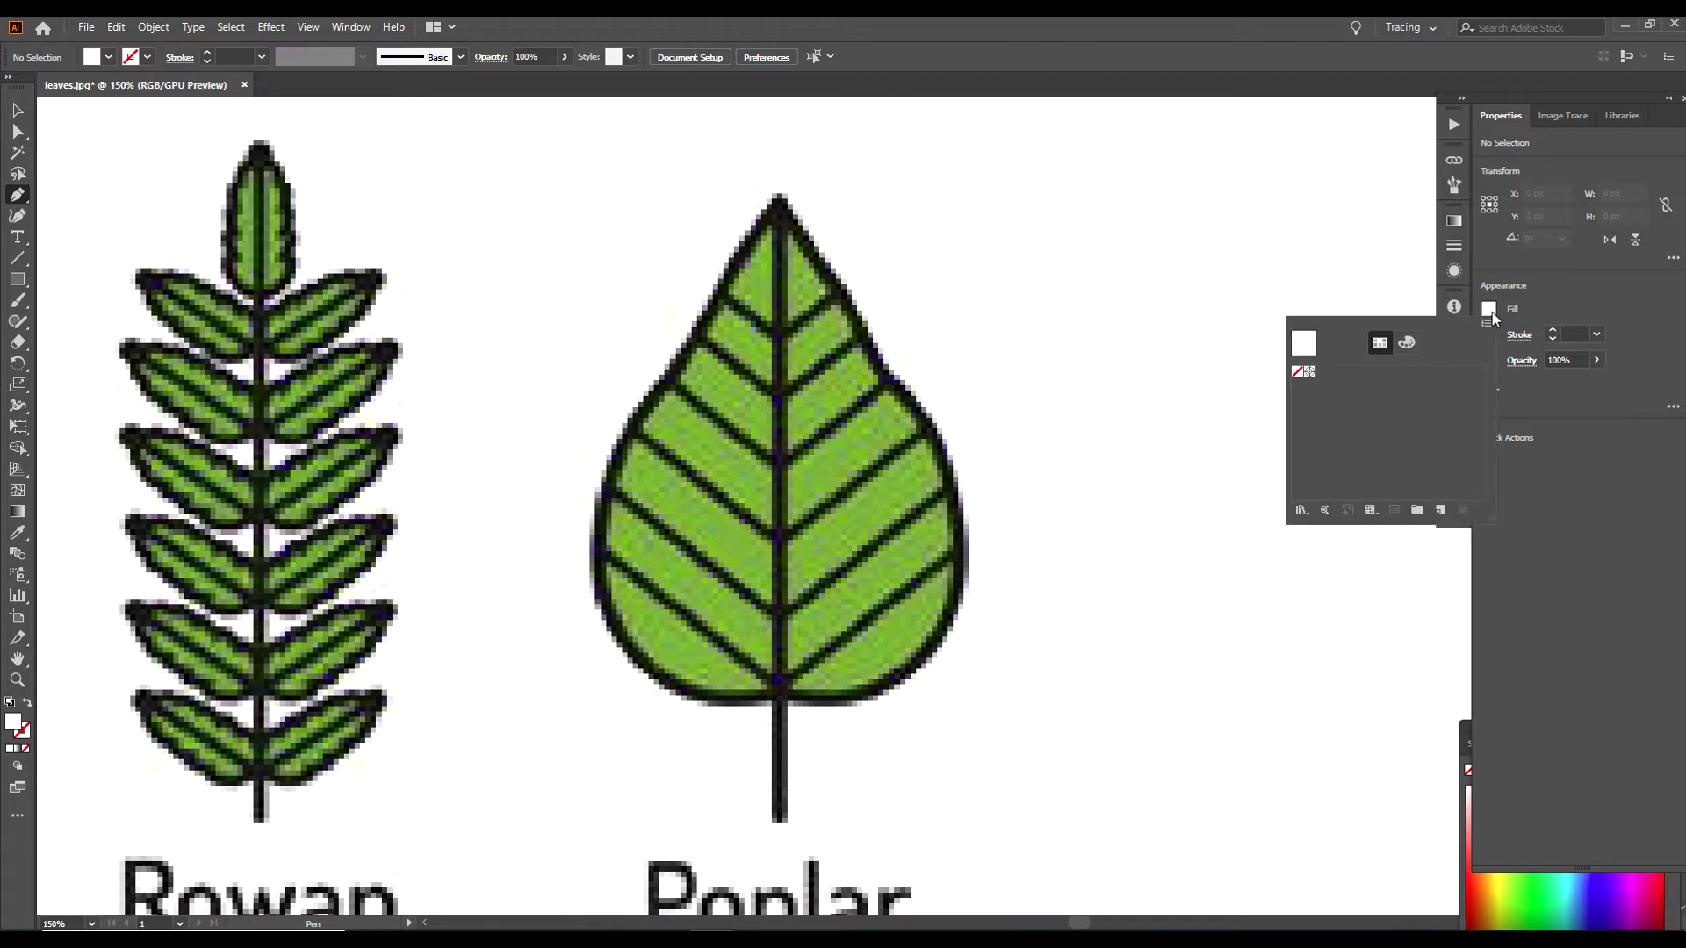
left_click(1298, 377)
left_click(1563, 273)
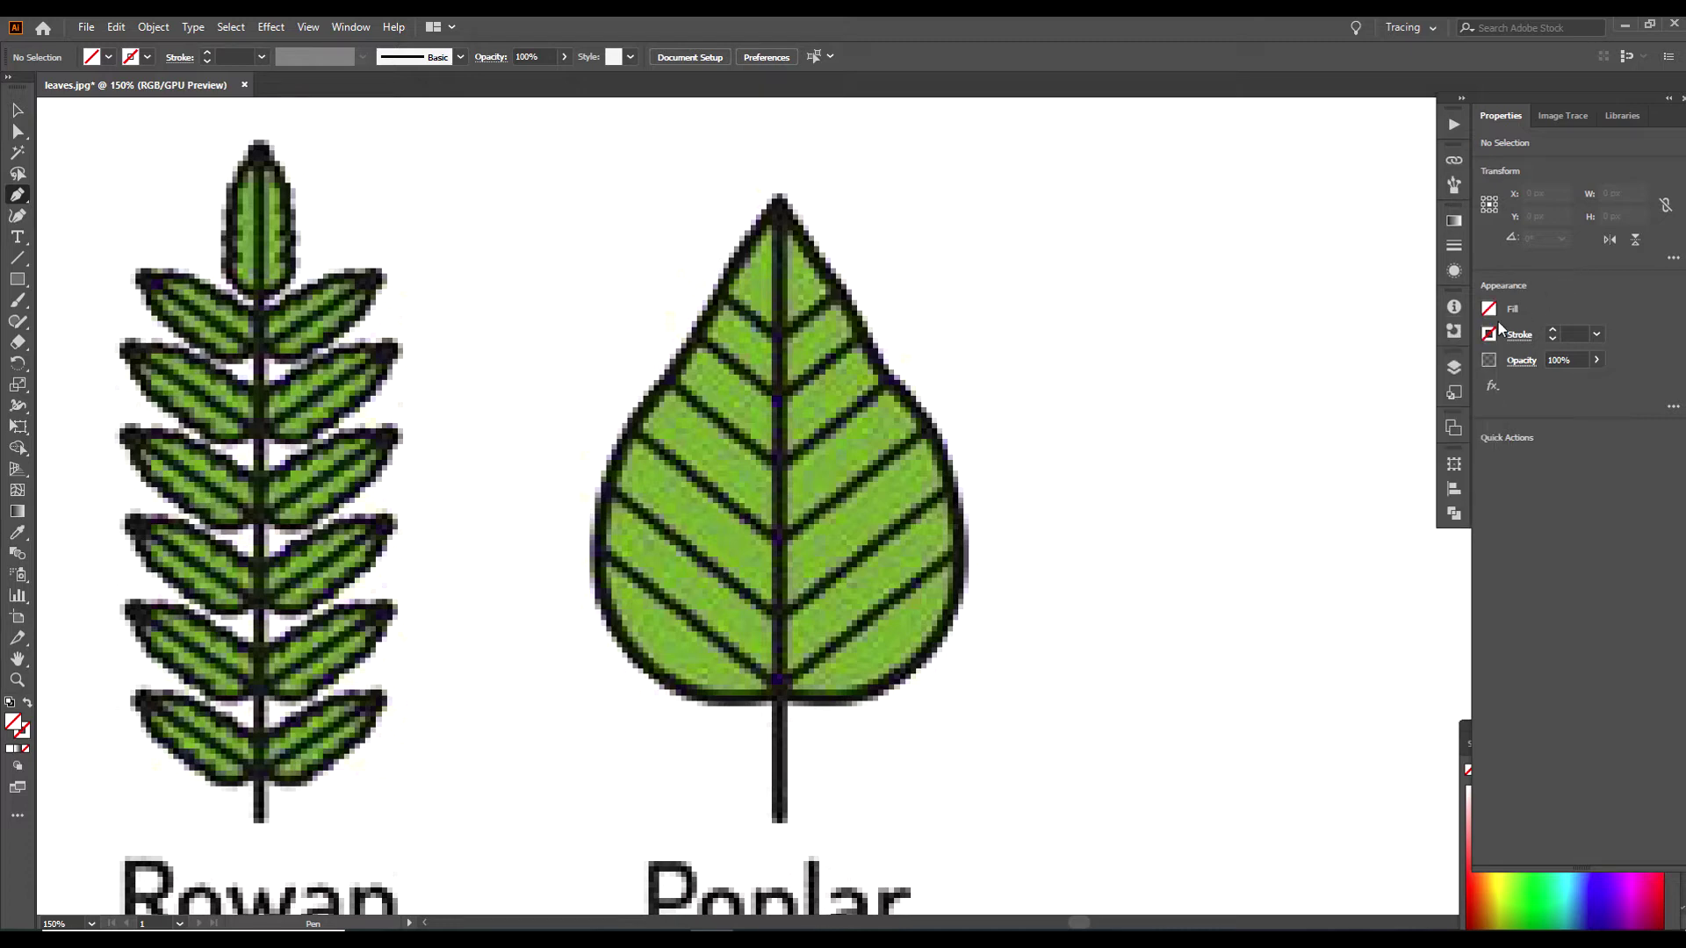
- Trace the Poplar leaf from its tip down the left edge to the bottom centre
left_click(779, 203)
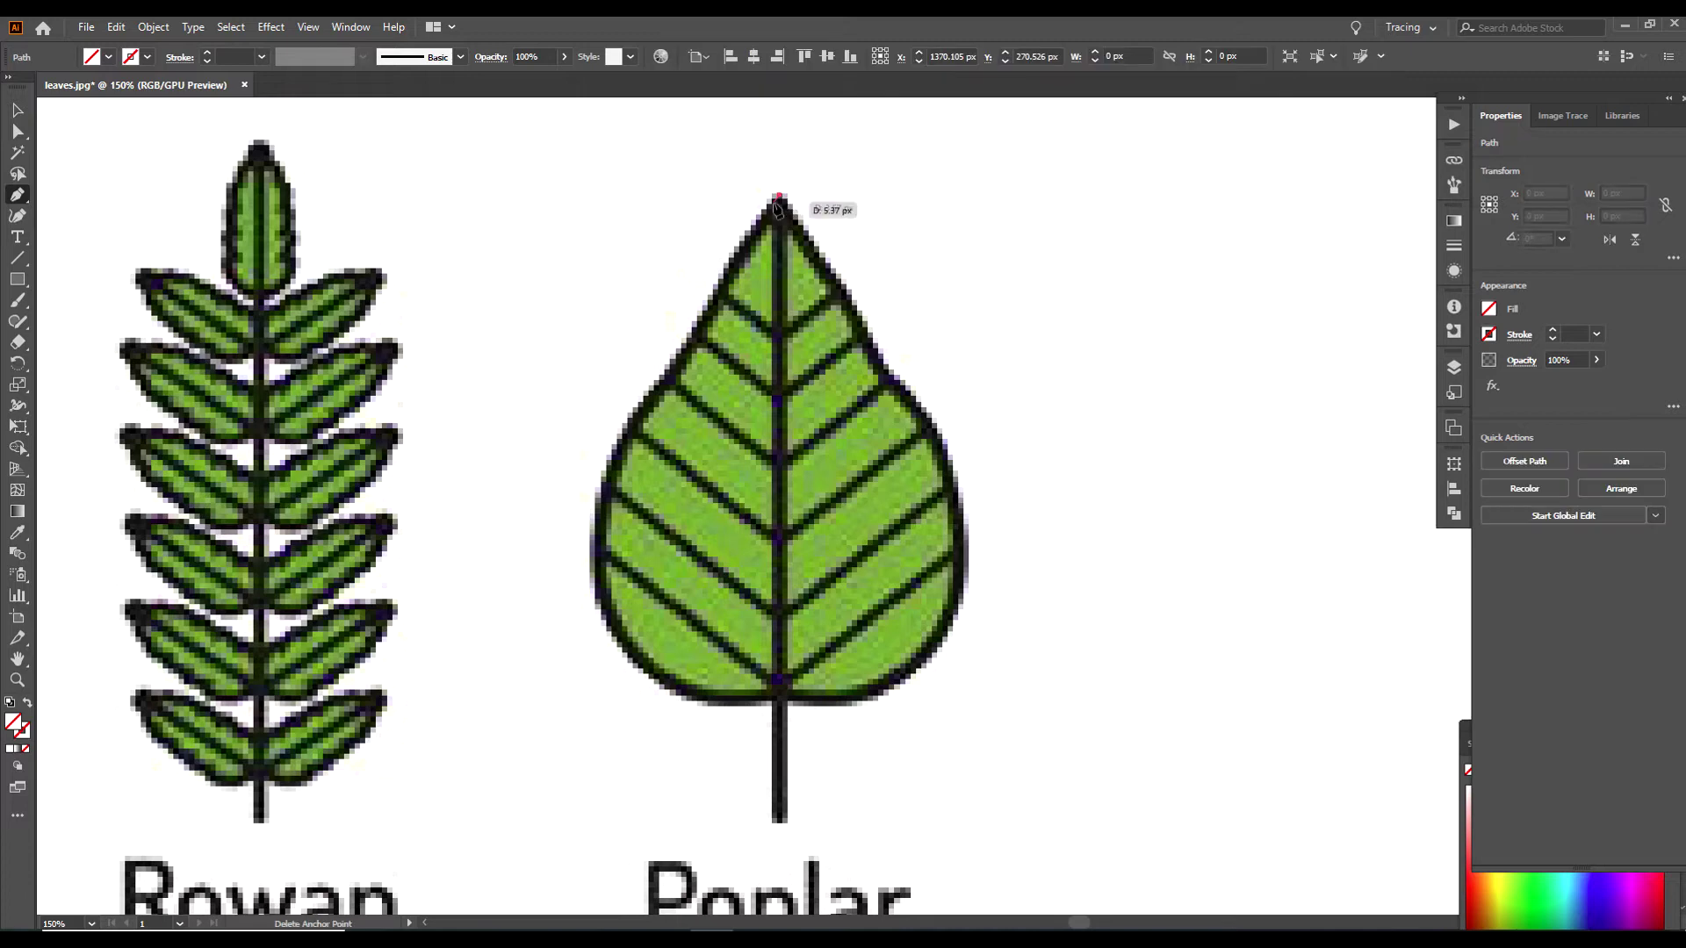
left_click(740, 260)
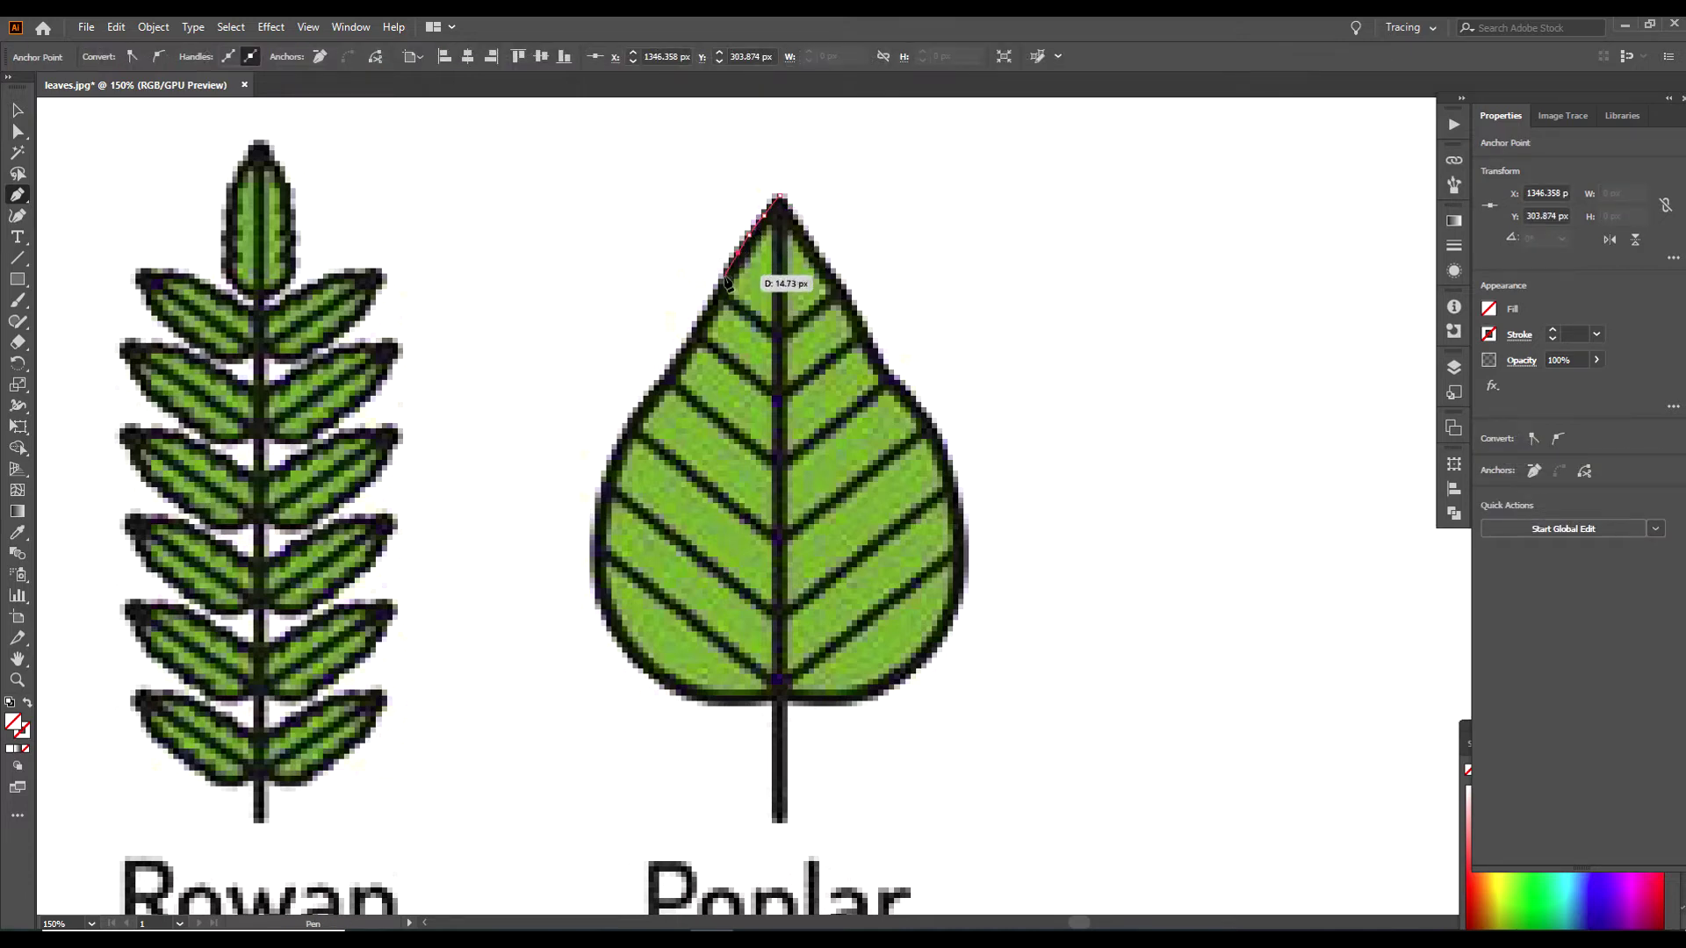
left_click_drag(713, 301, 698, 340)
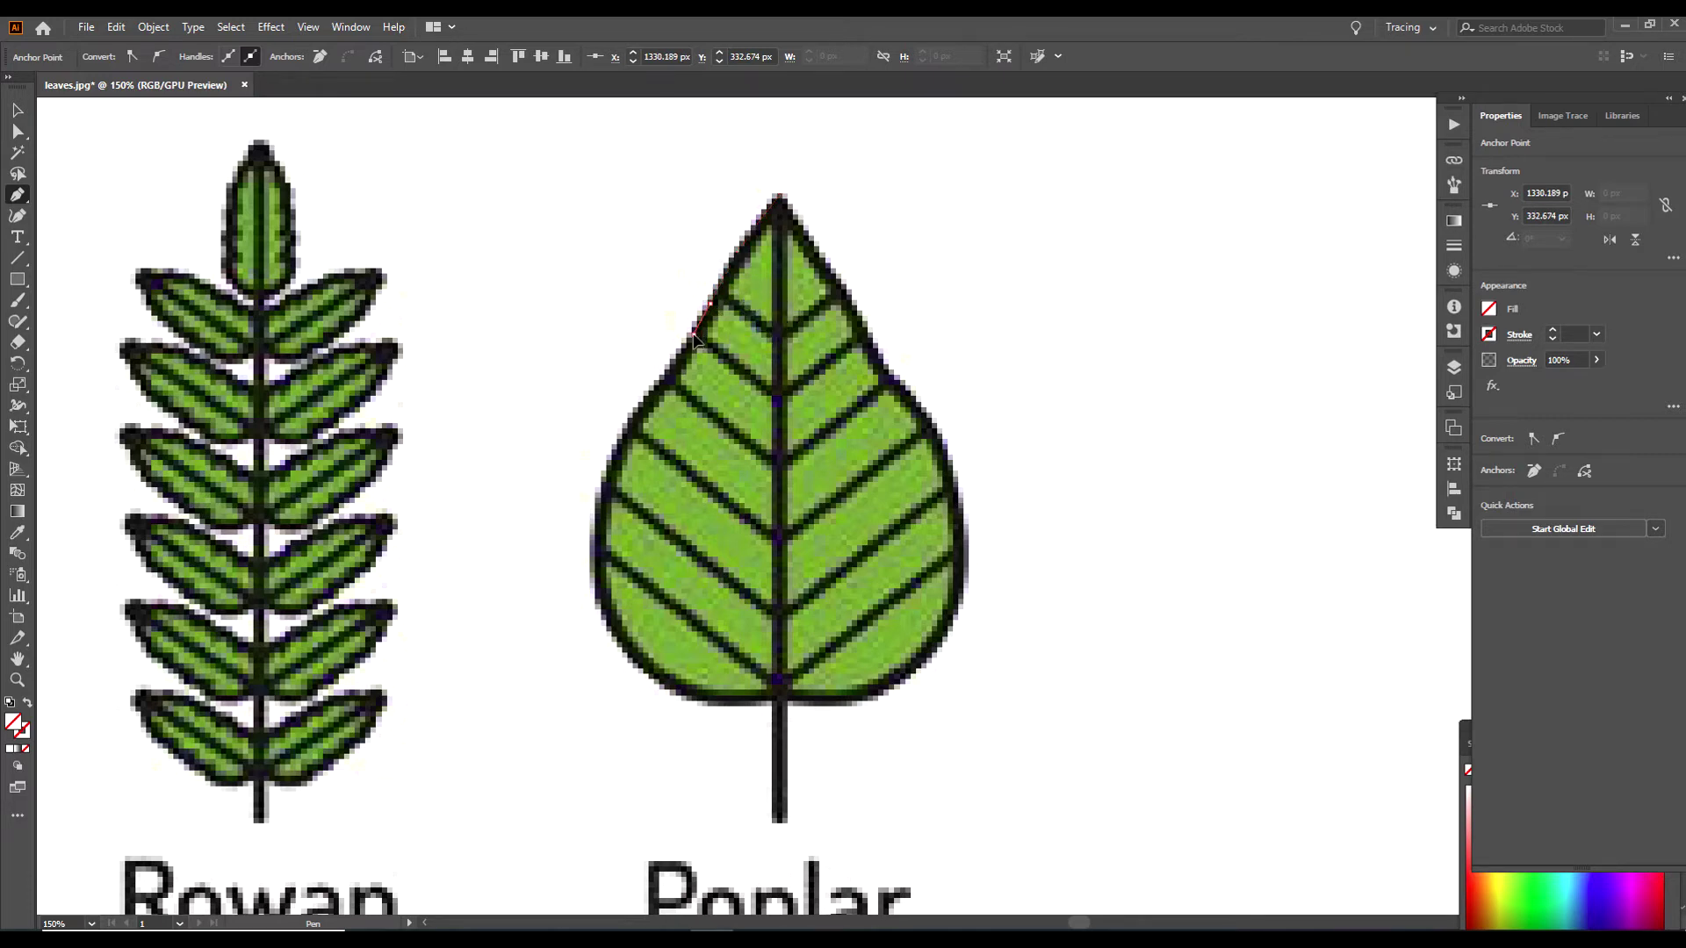
left_click(681, 369)
left_click(635, 423)
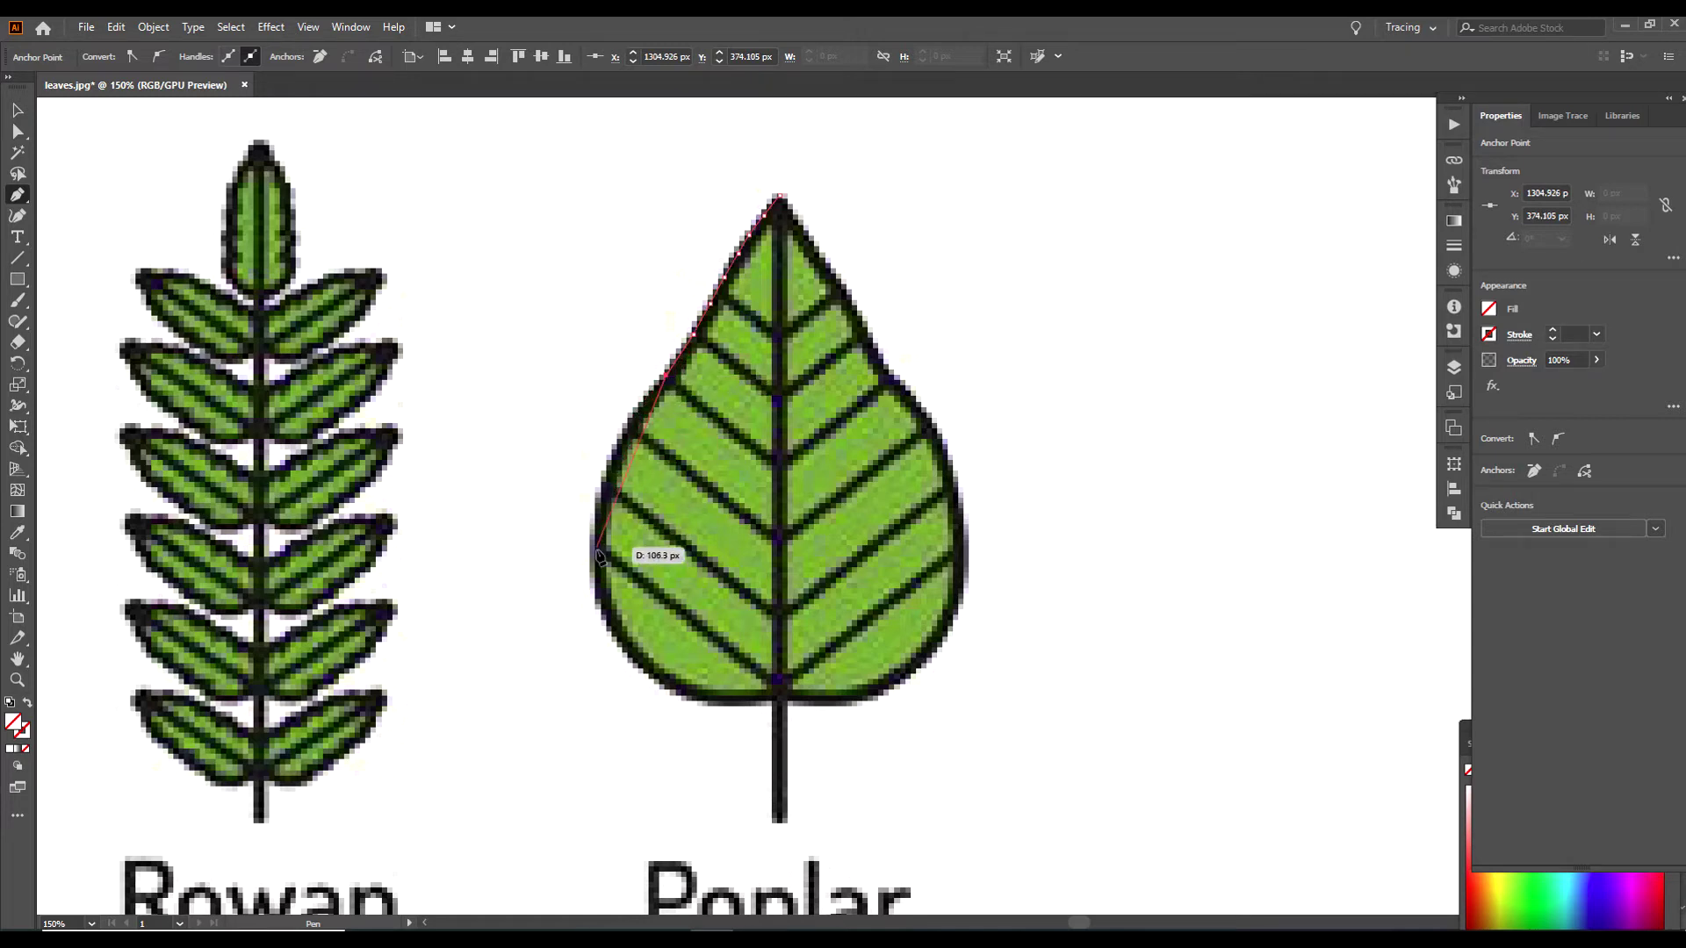
left_click_drag(595, 562, 603, 686)
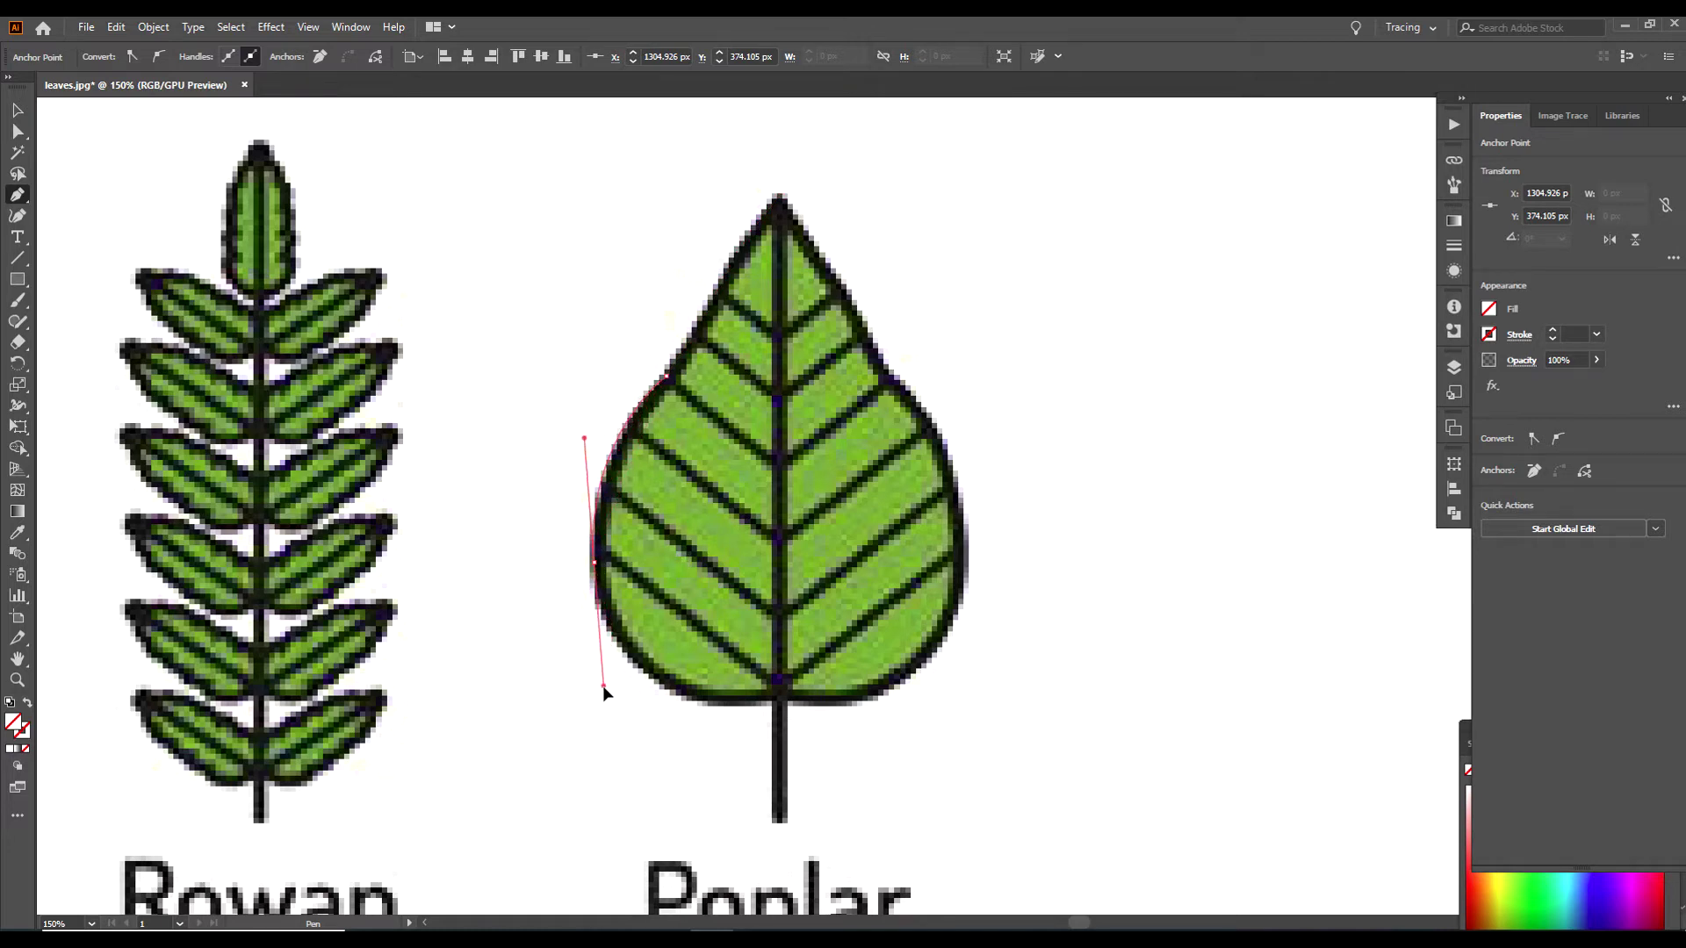
left_click(593, 567)
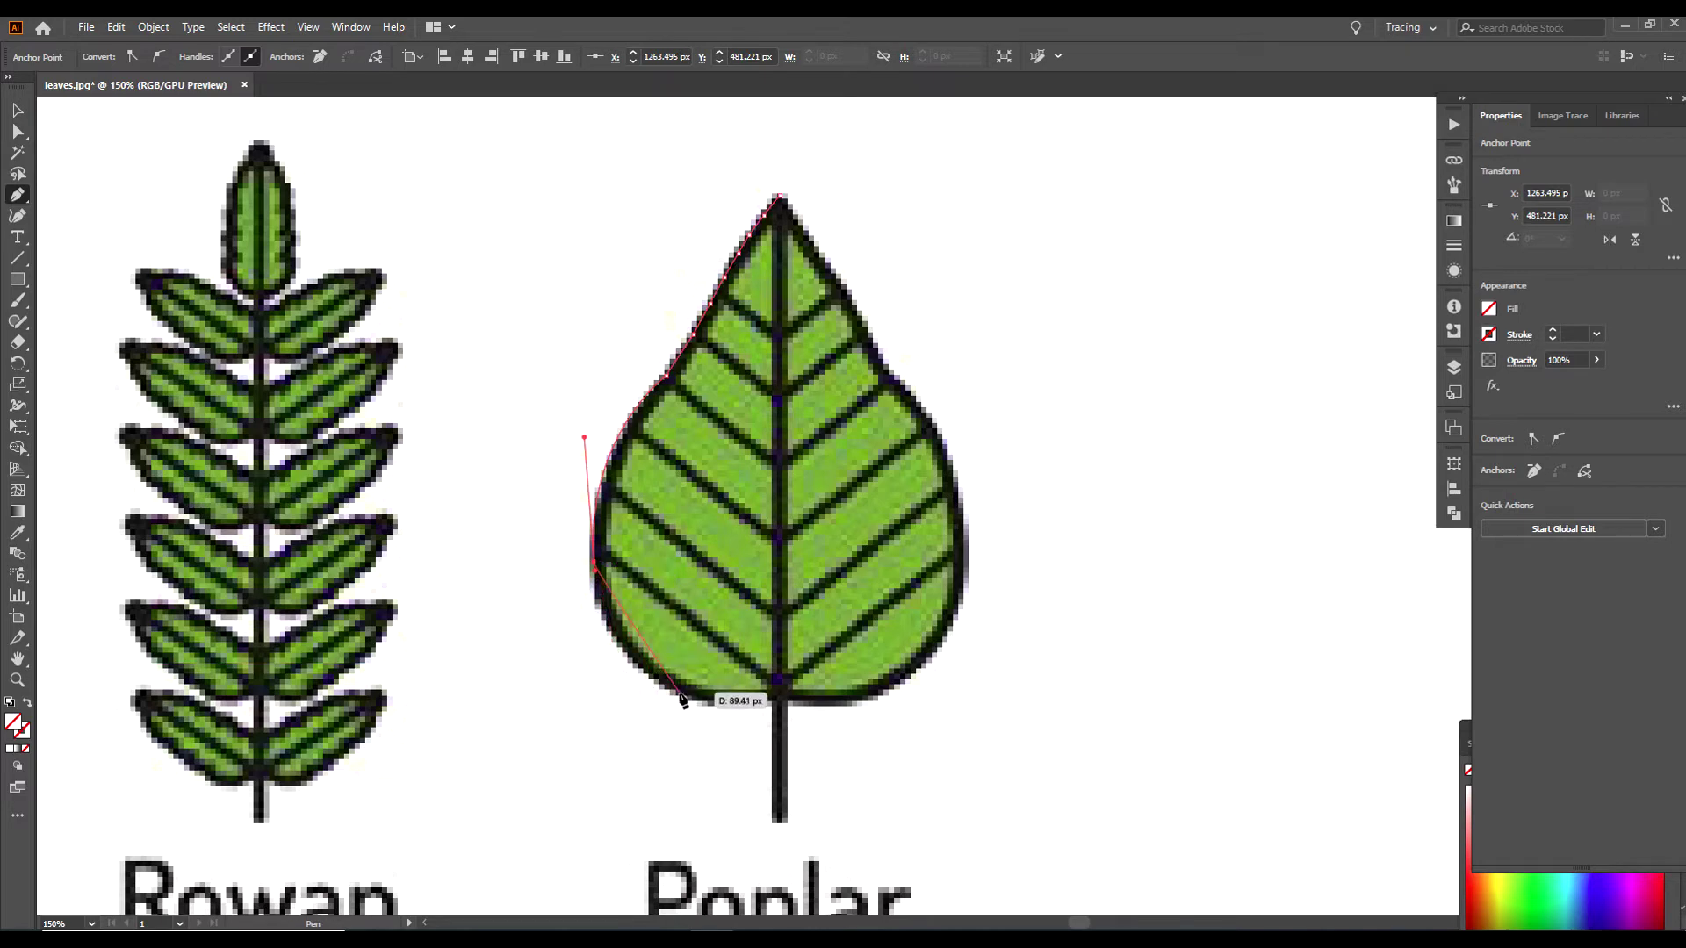
left_click_drag(683, 700, 758, 722)
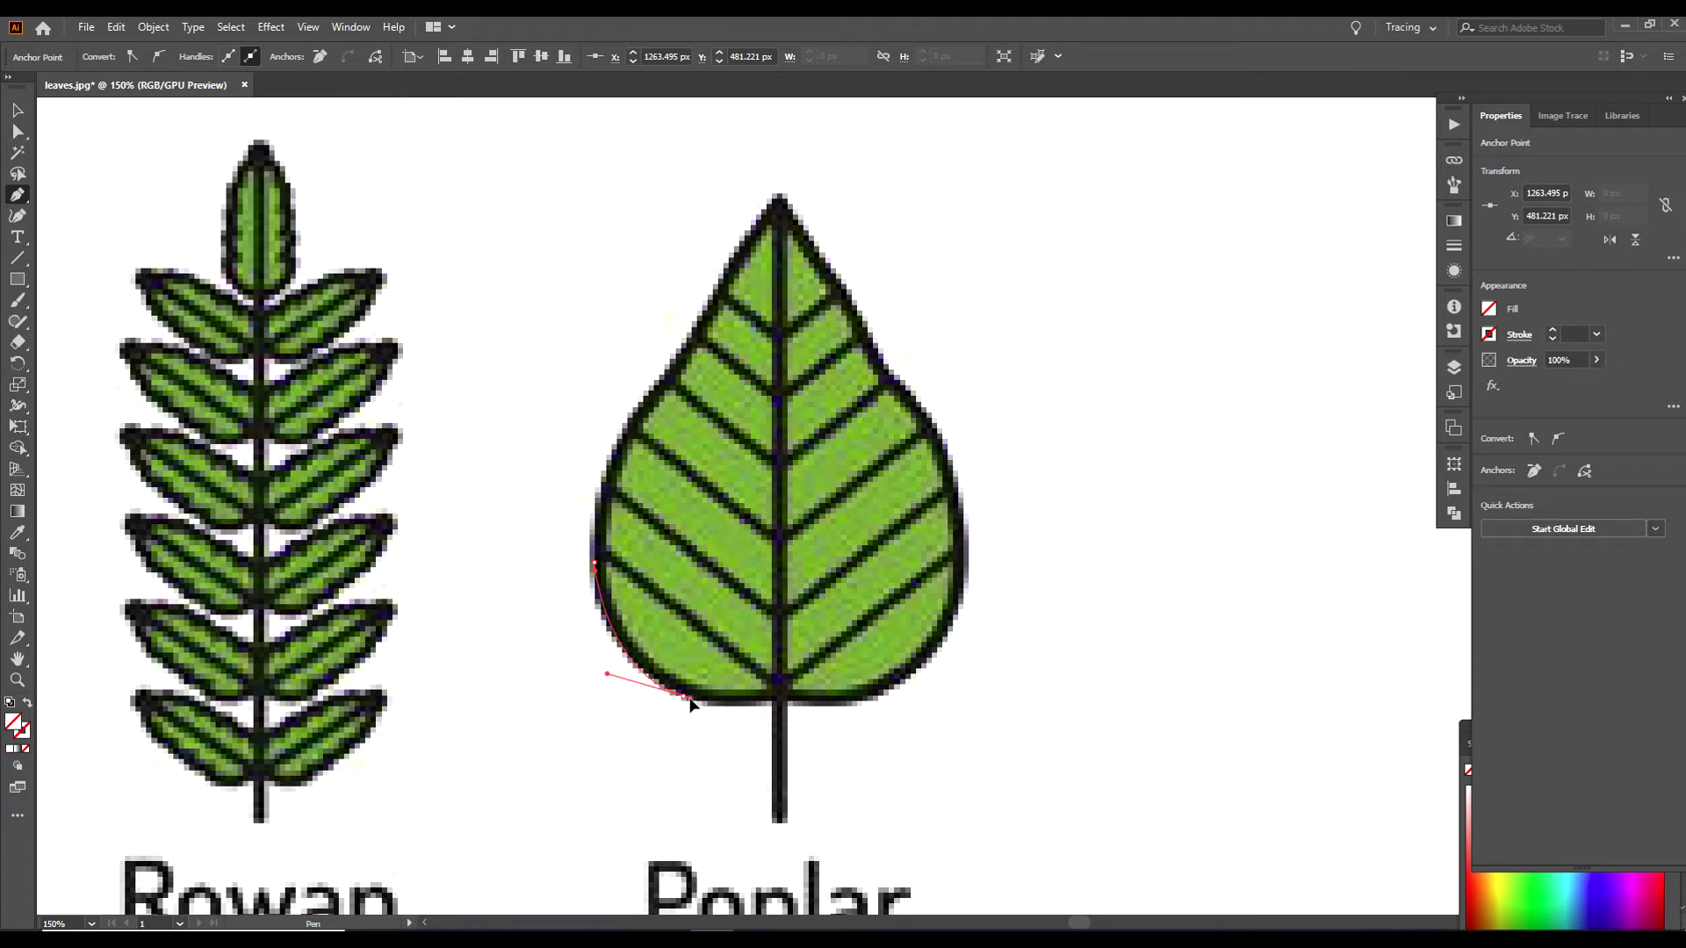
left_click(774, 705)
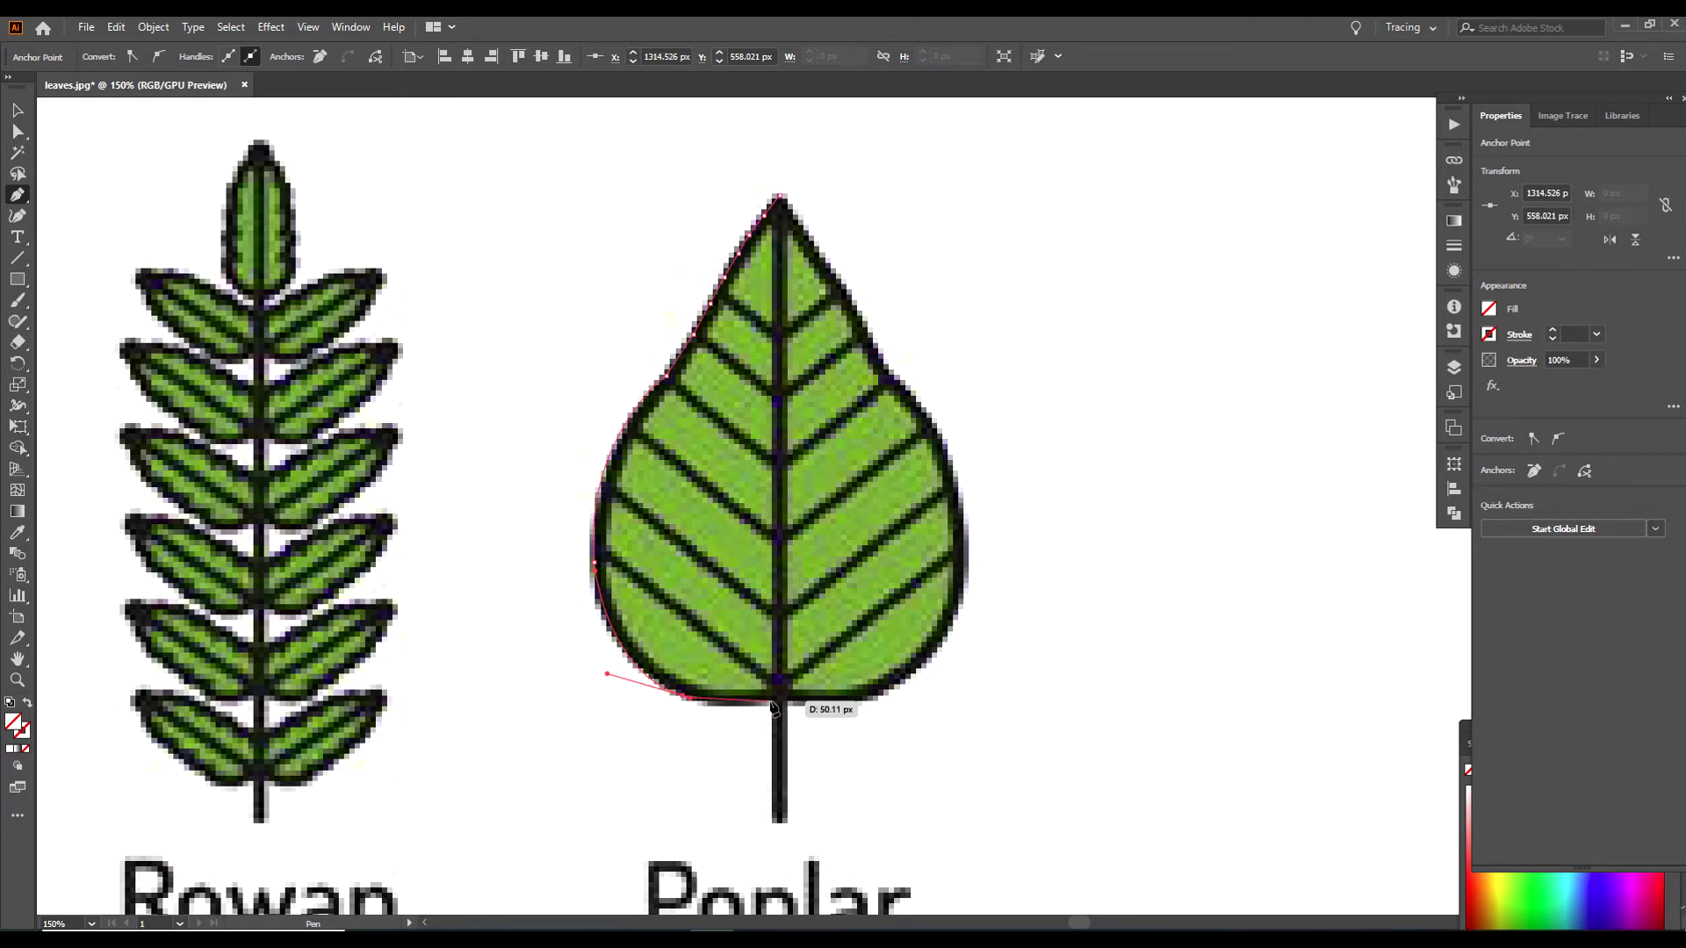
left_click(776, 705)
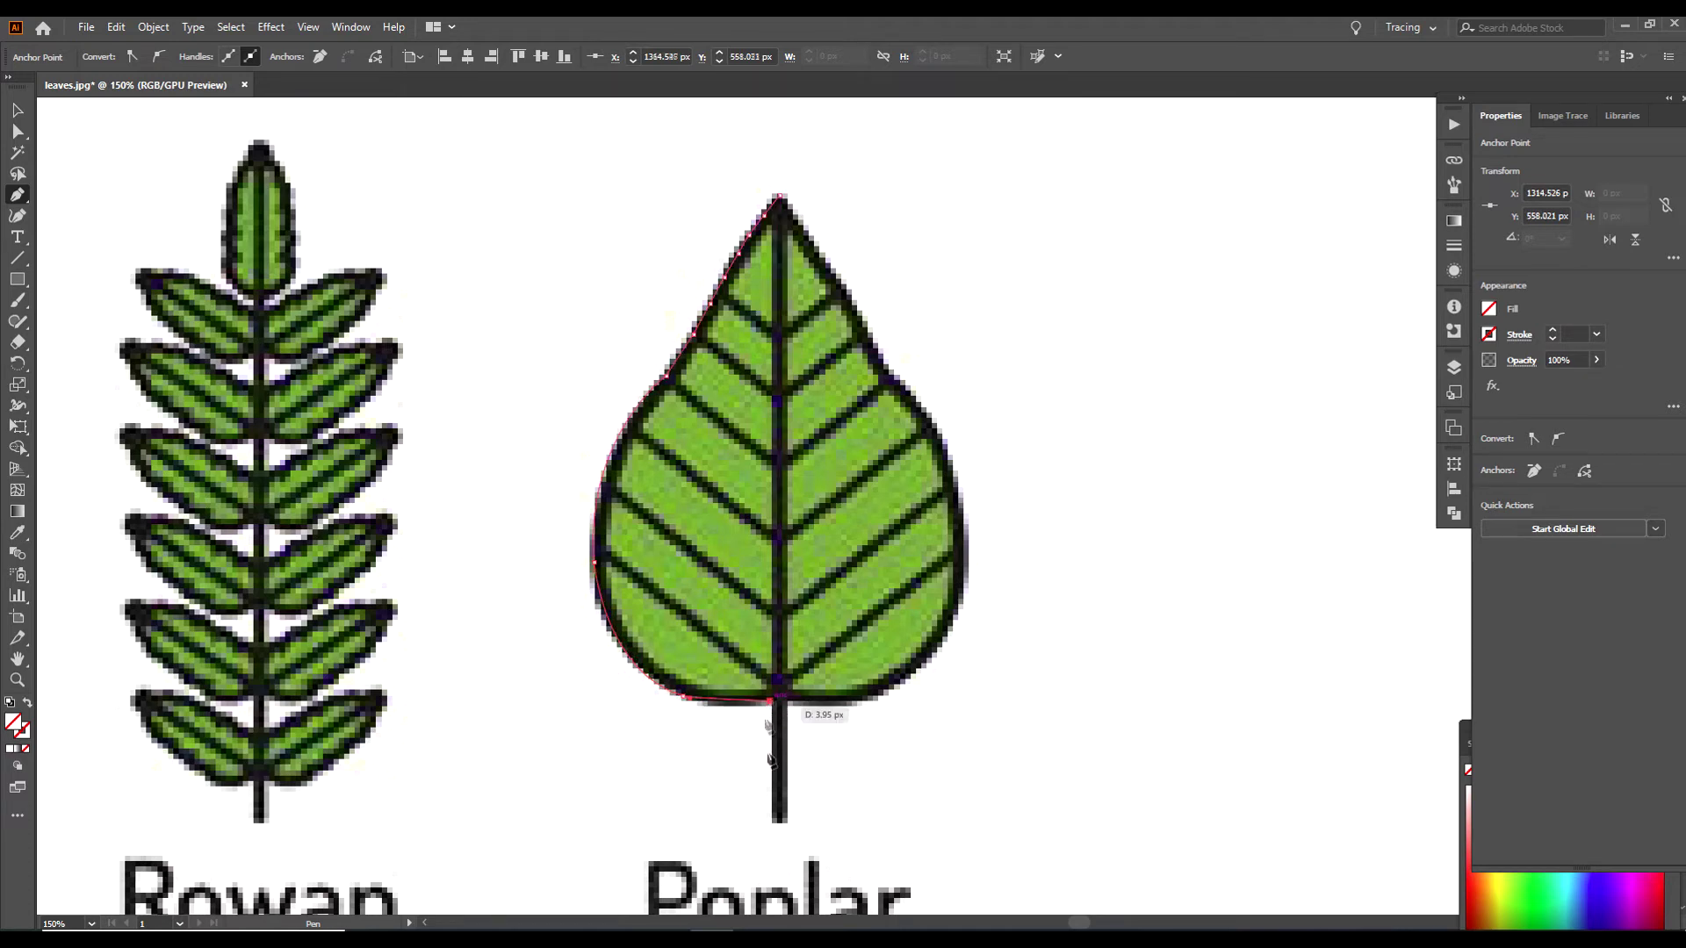
- Trace around the stem and up the right edge back to the leaf tip
left_click(776, 826)
left_click(785, 823)
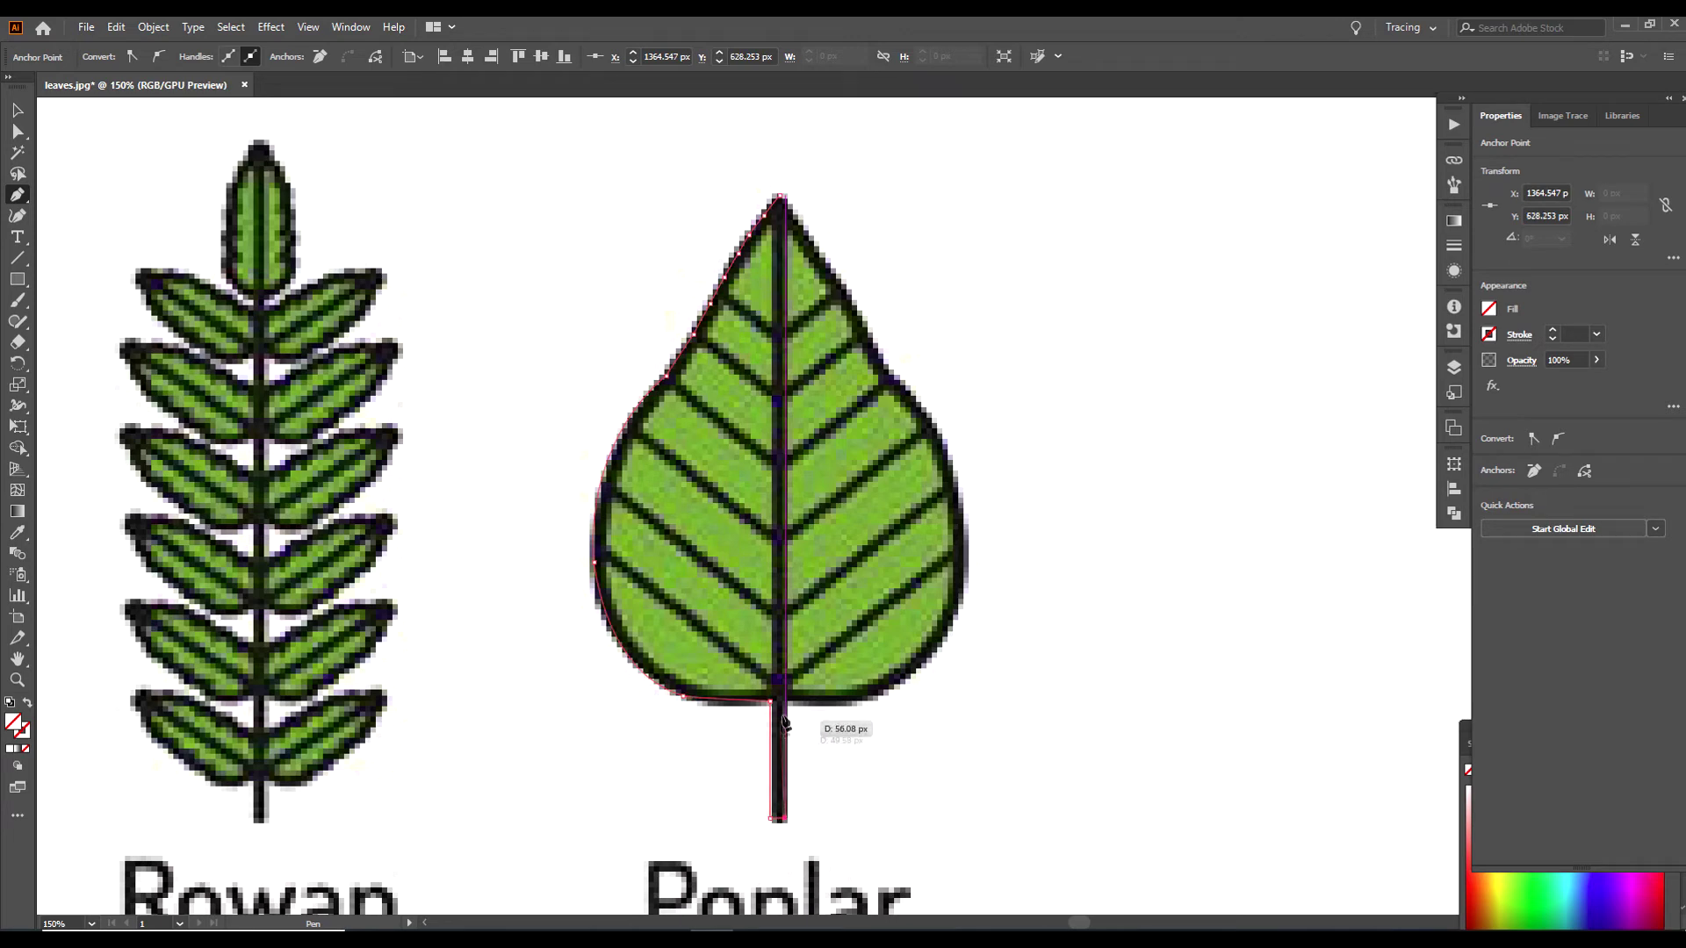
left_click(785, 703)
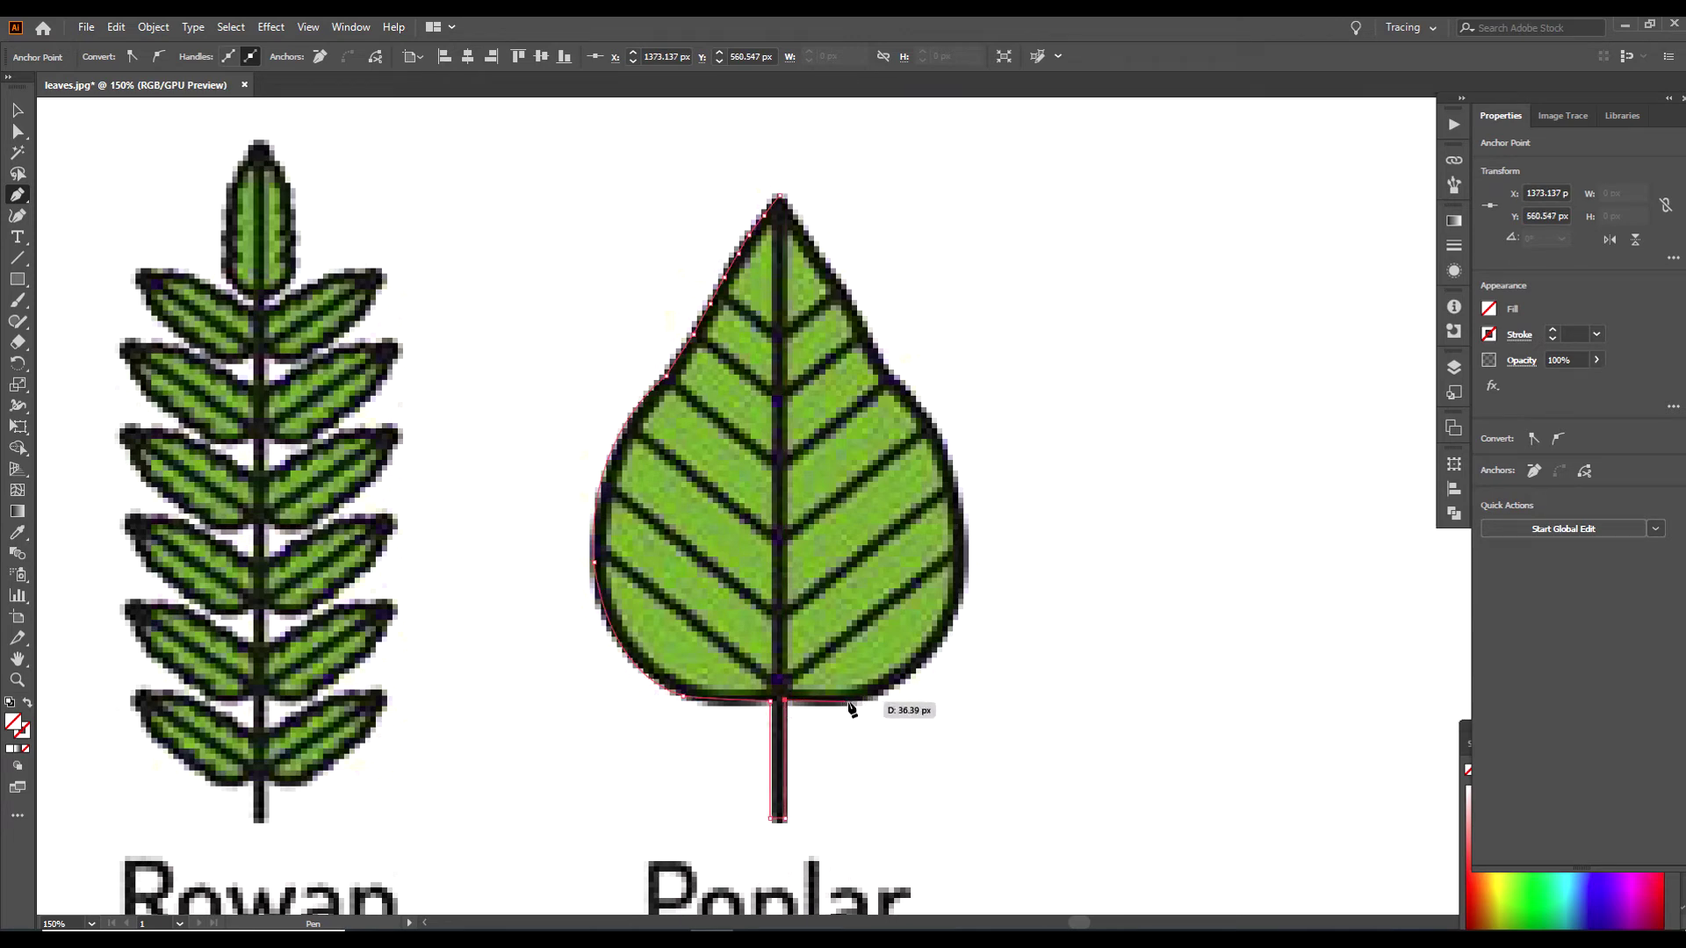
left_click(850, 704)
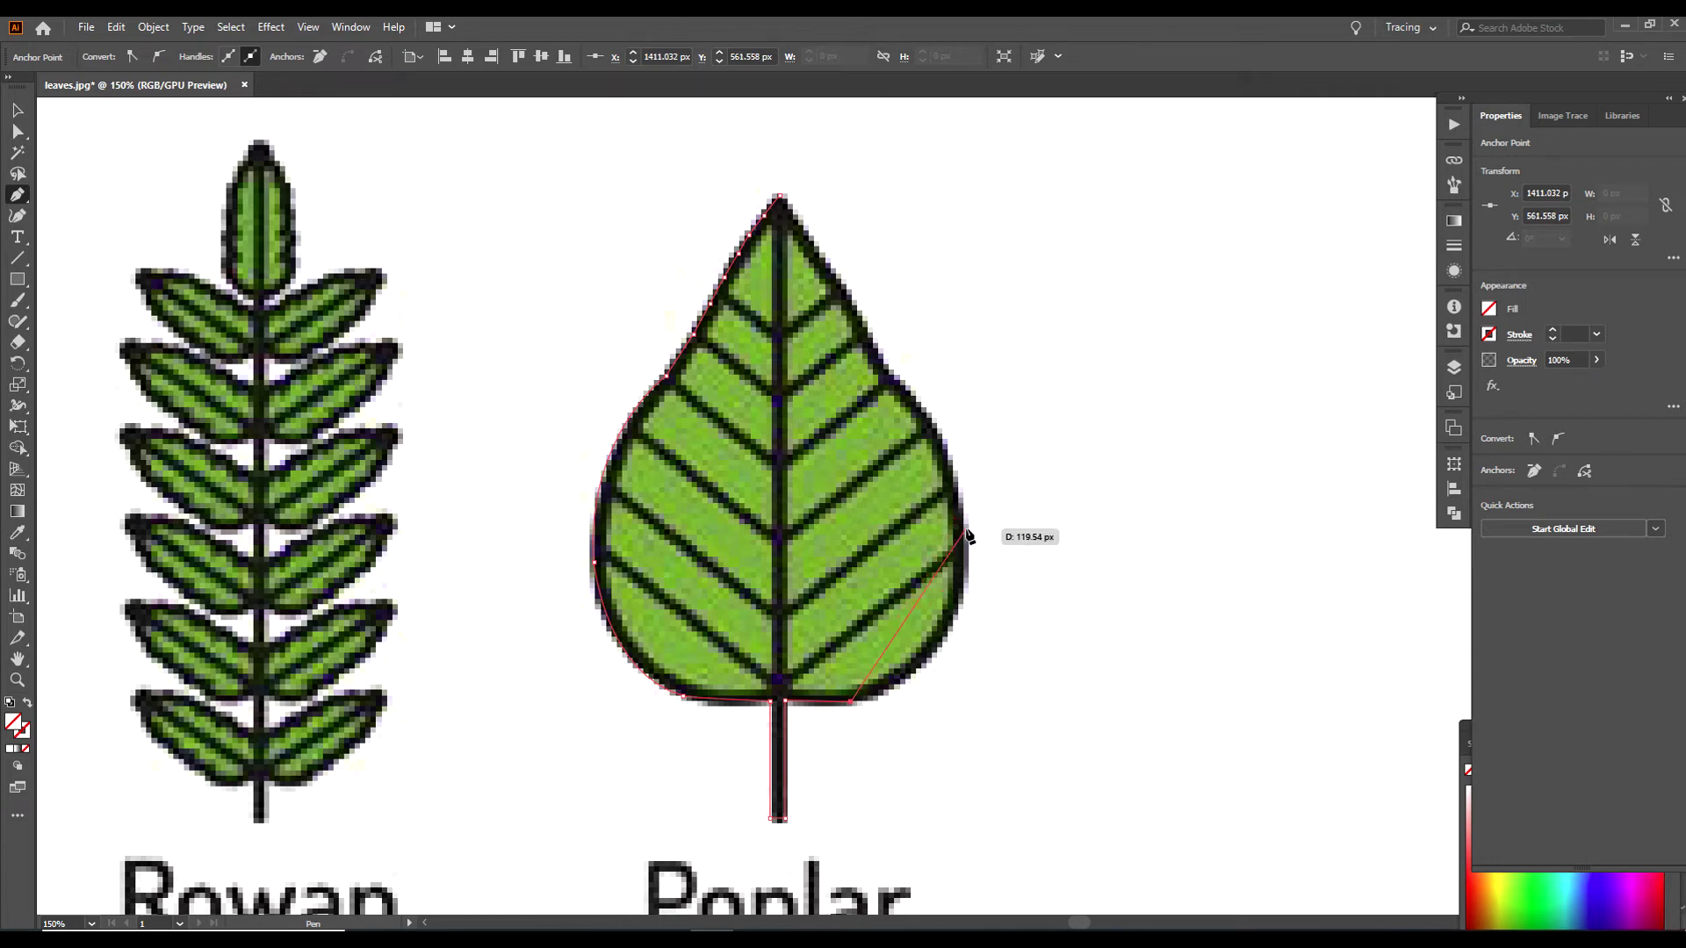
left_click_drag(966, 529, 957, 393)
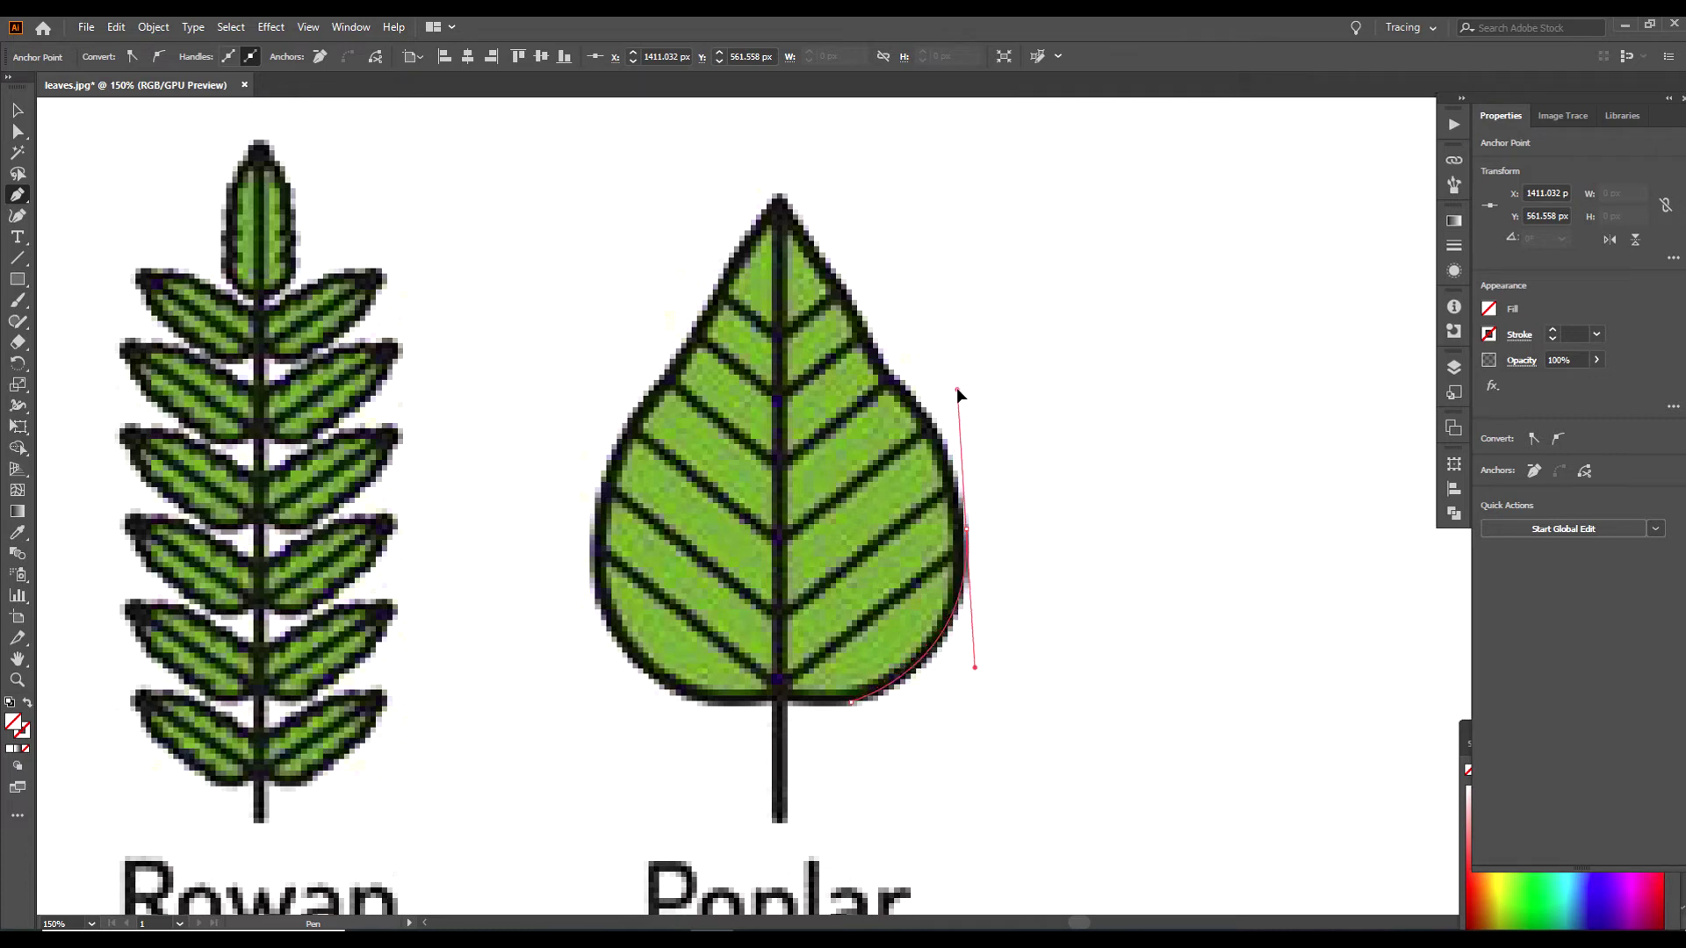
left_click_drag(958, 389, 958, 490)
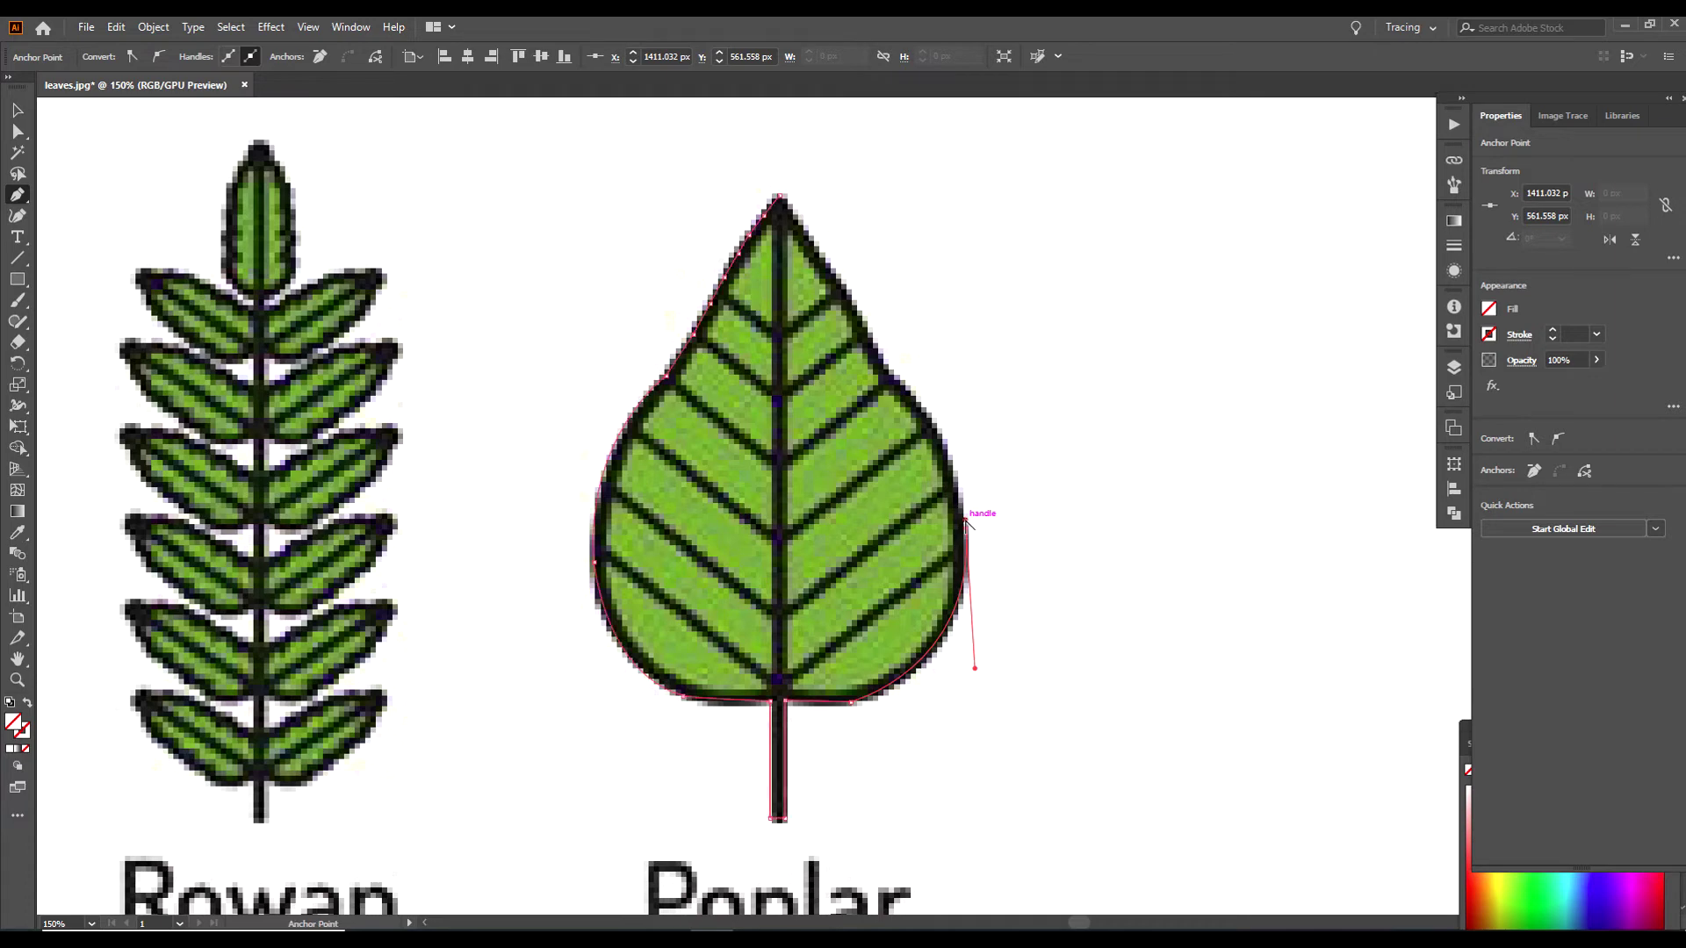
left_click(890, 380)
left_click_drag(890, 380, 824, 315)
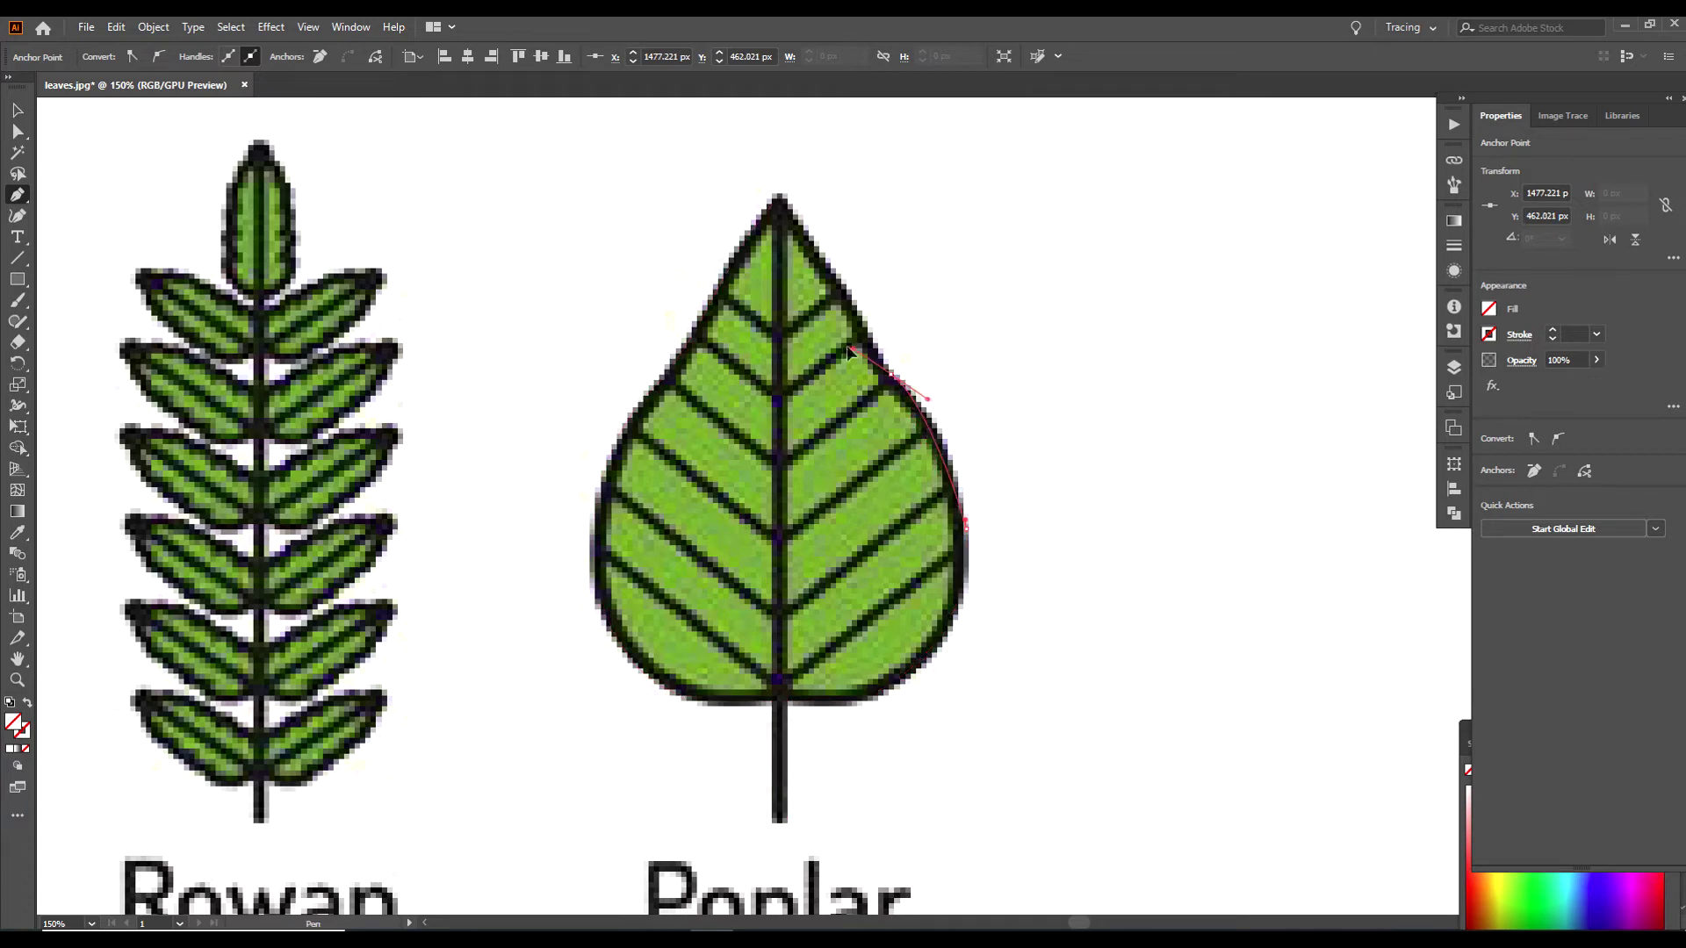
left_click(890, 379)
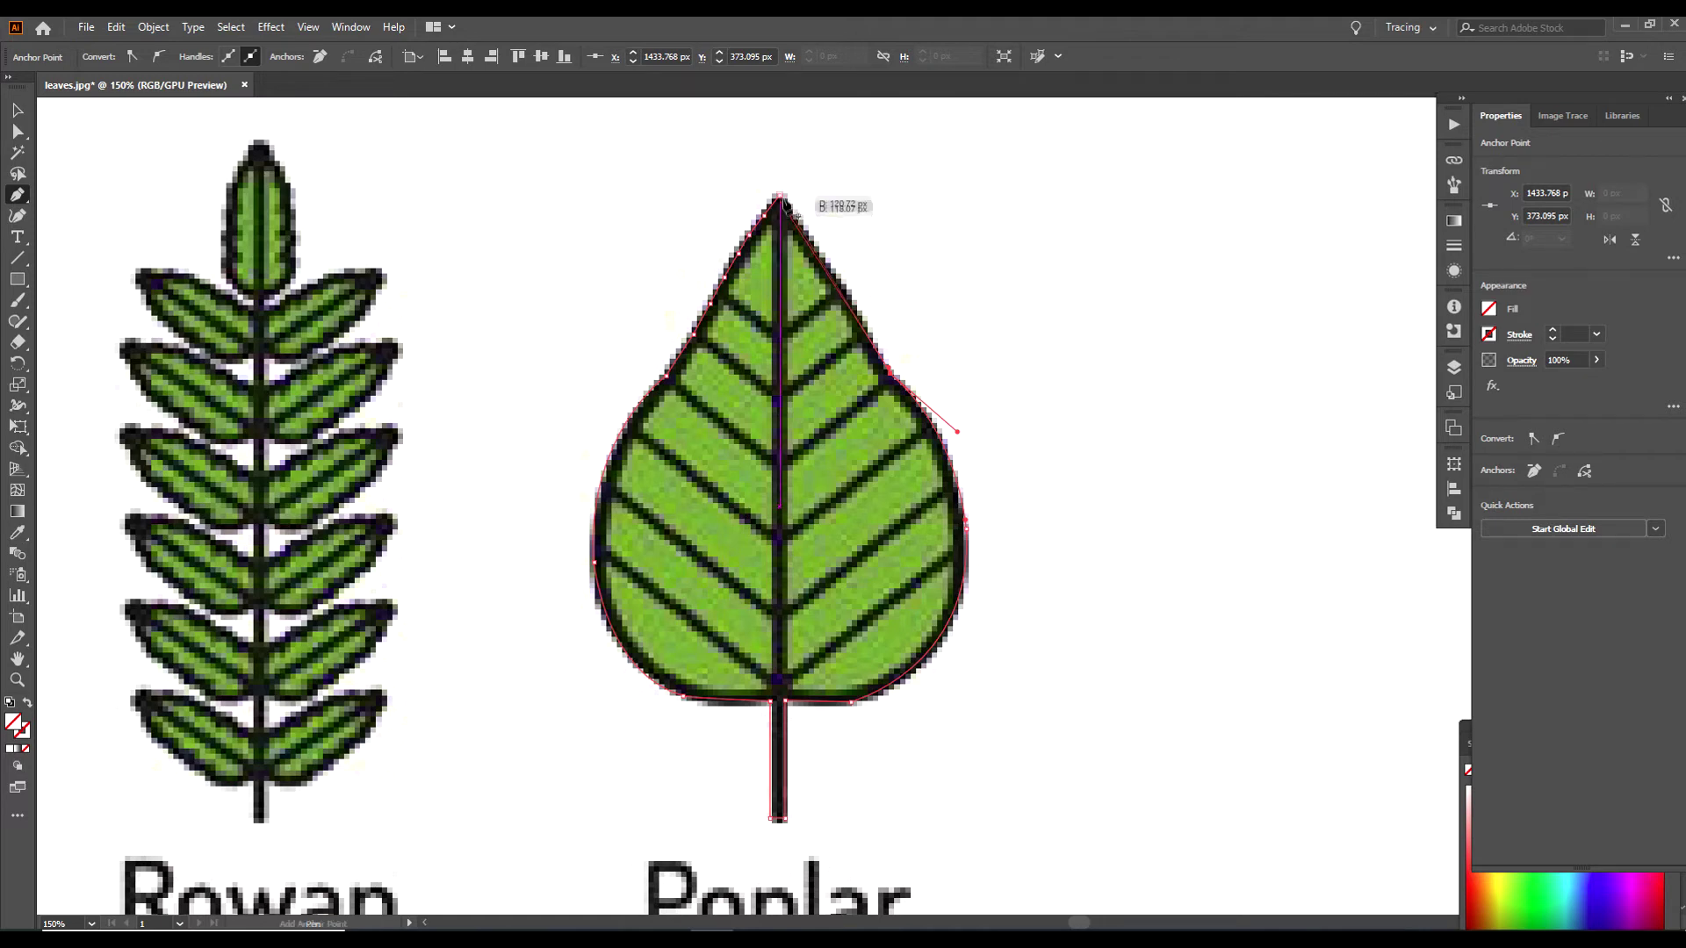
left_click(781, 197)
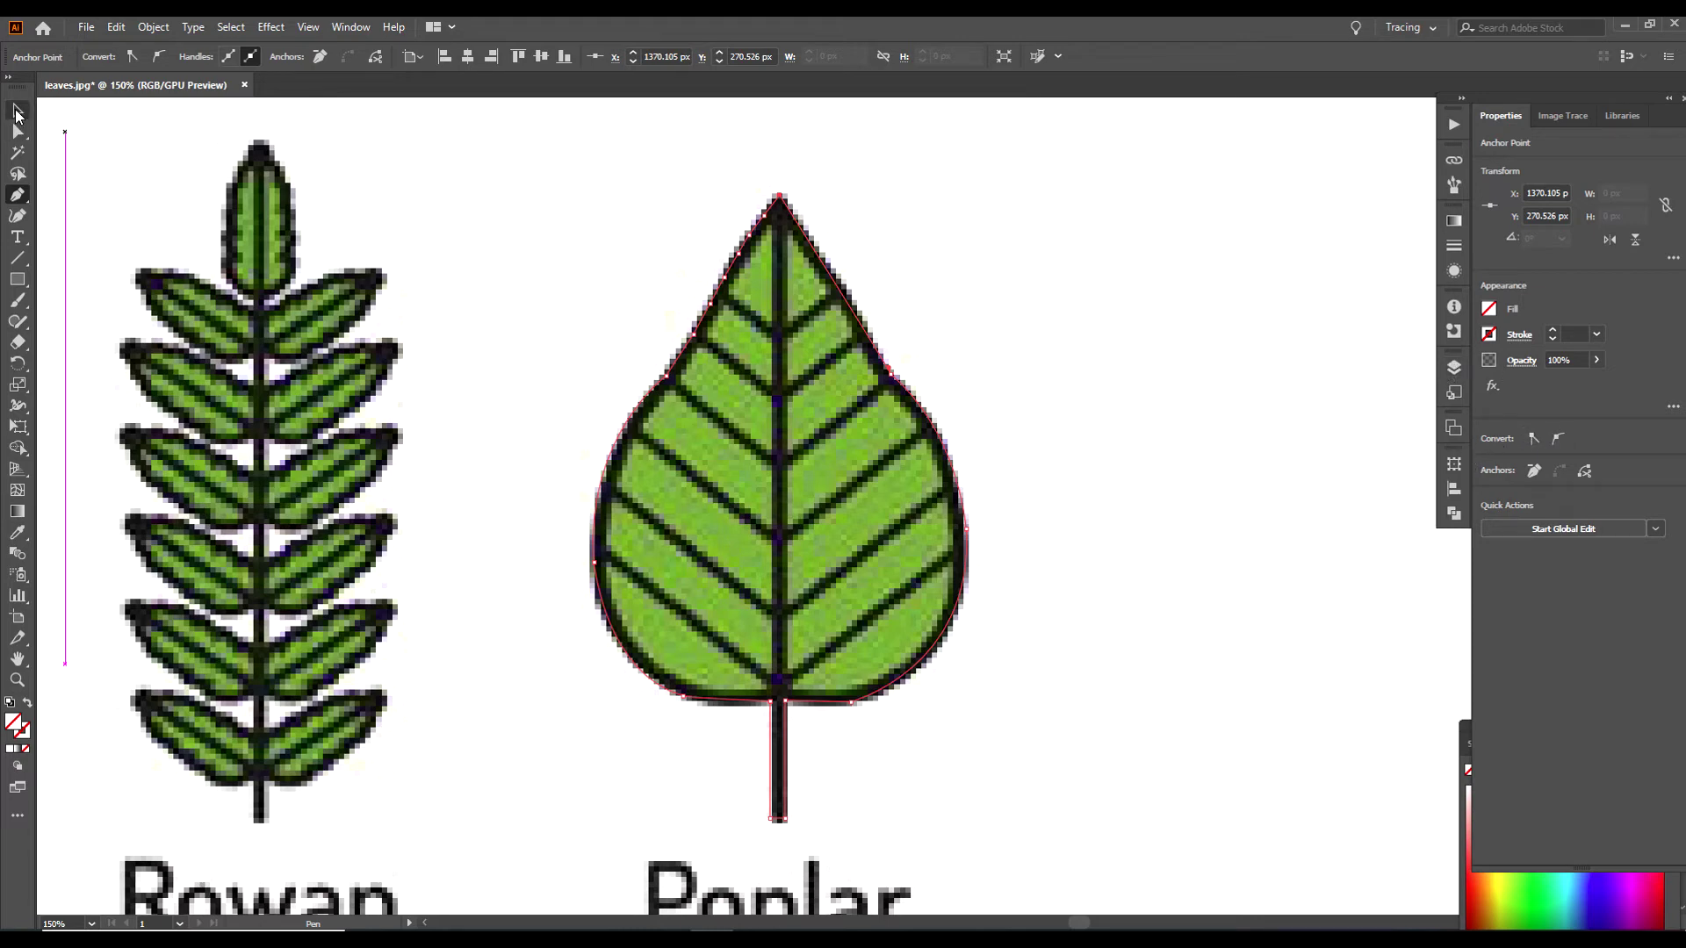
- Move the traced Poplar outline onto Layer 1 using the Layers panel
left_click(16, 115)
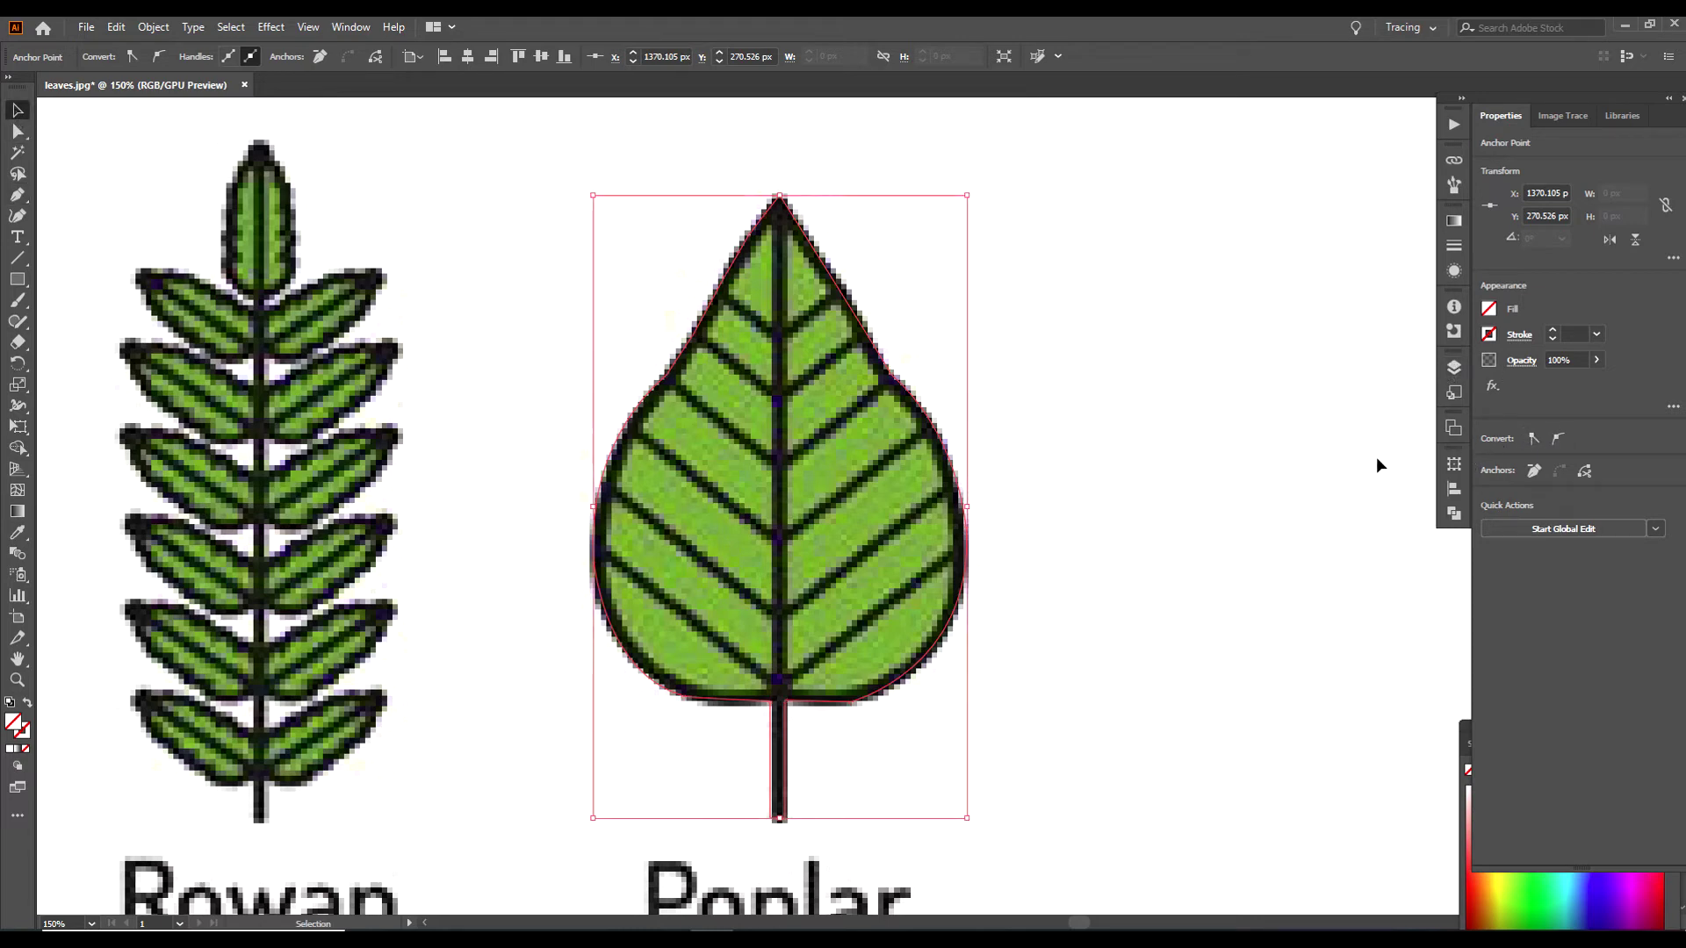
left_click(1455, 371)
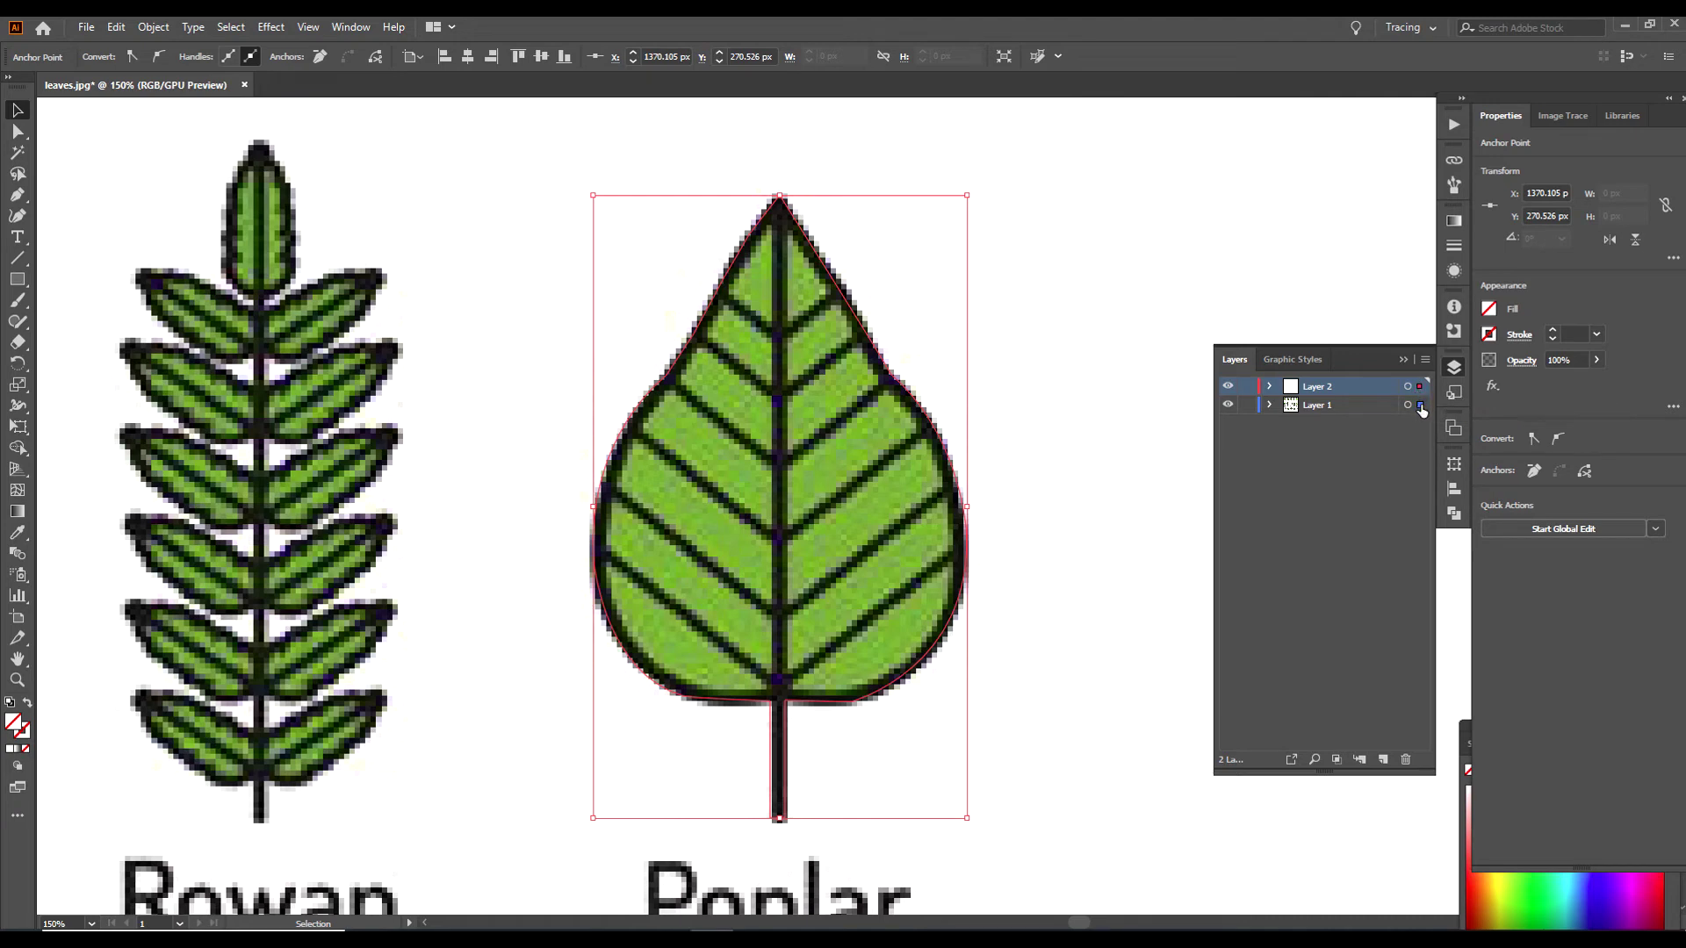
left_click_drag(1418, 386, 1421, 409)
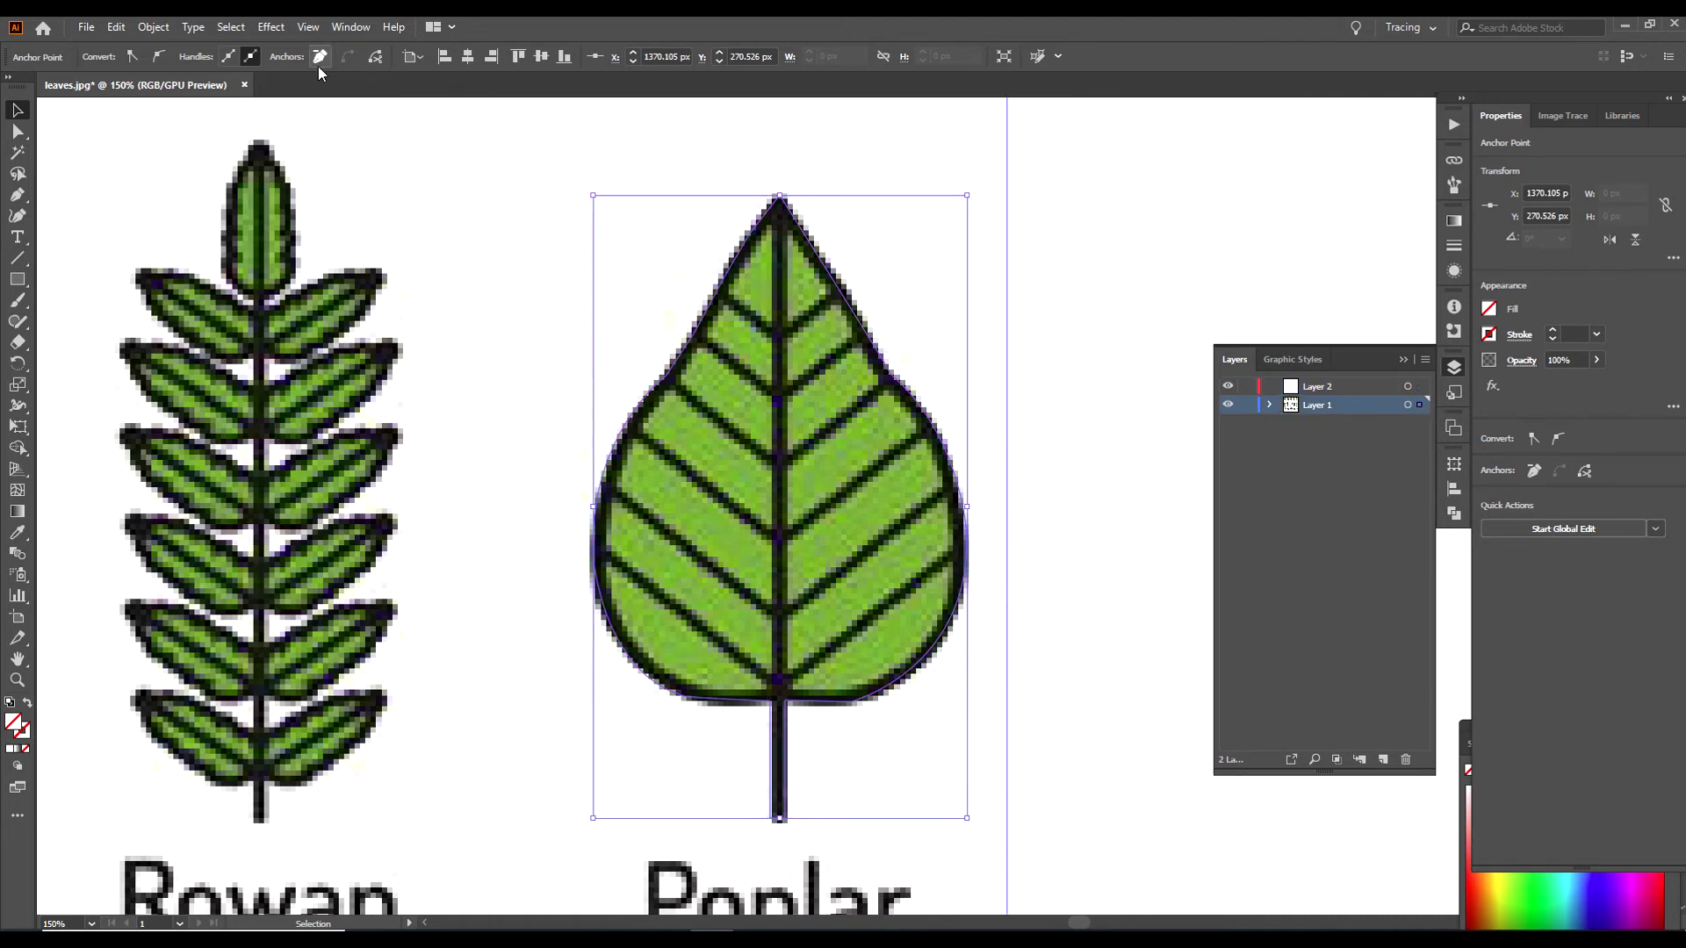
- Select all artwork and make a clipping mask from the Poplar outline
left_click(231, 26)
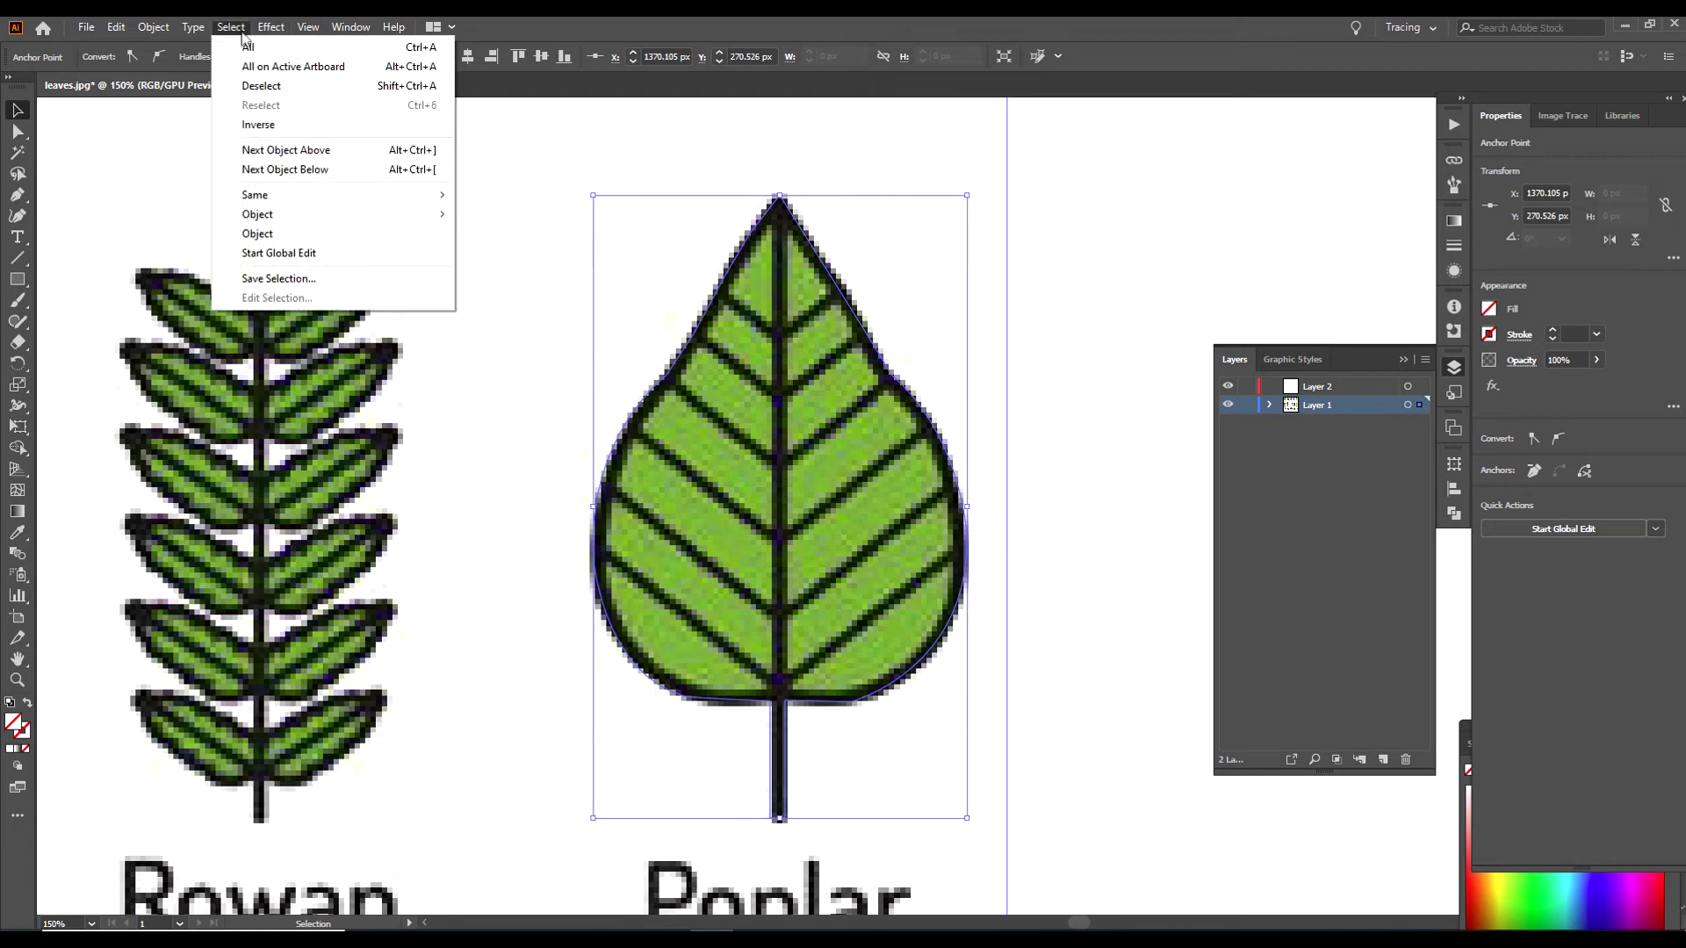
left_click(245, 43)
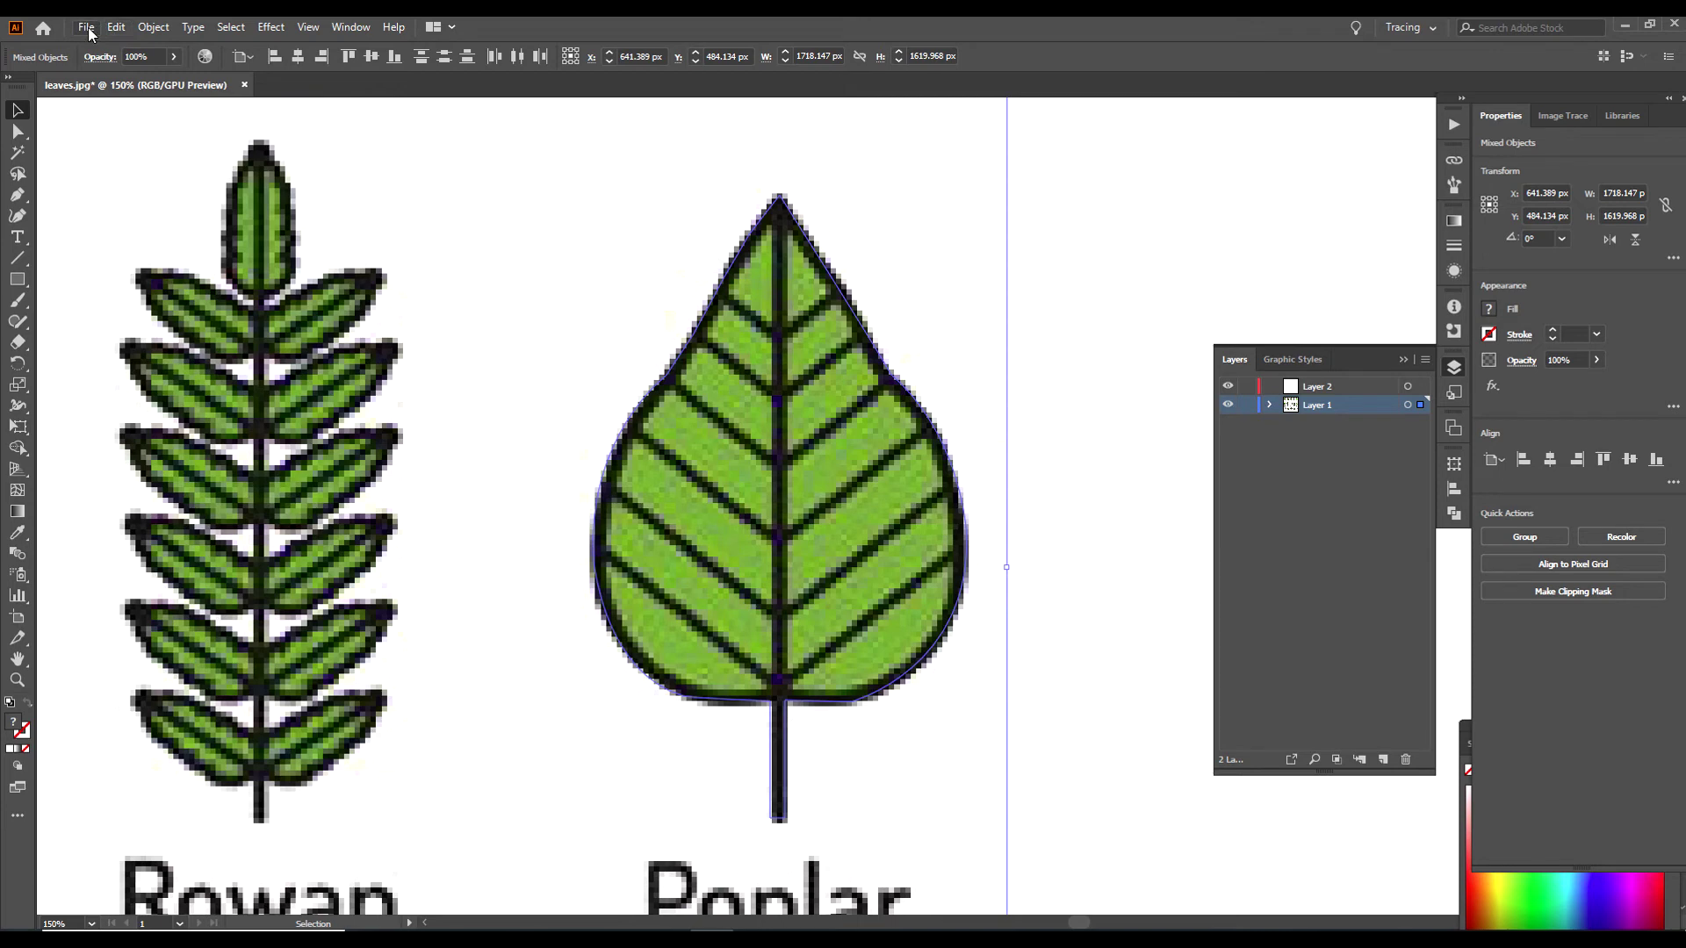
left_click(153, 26)
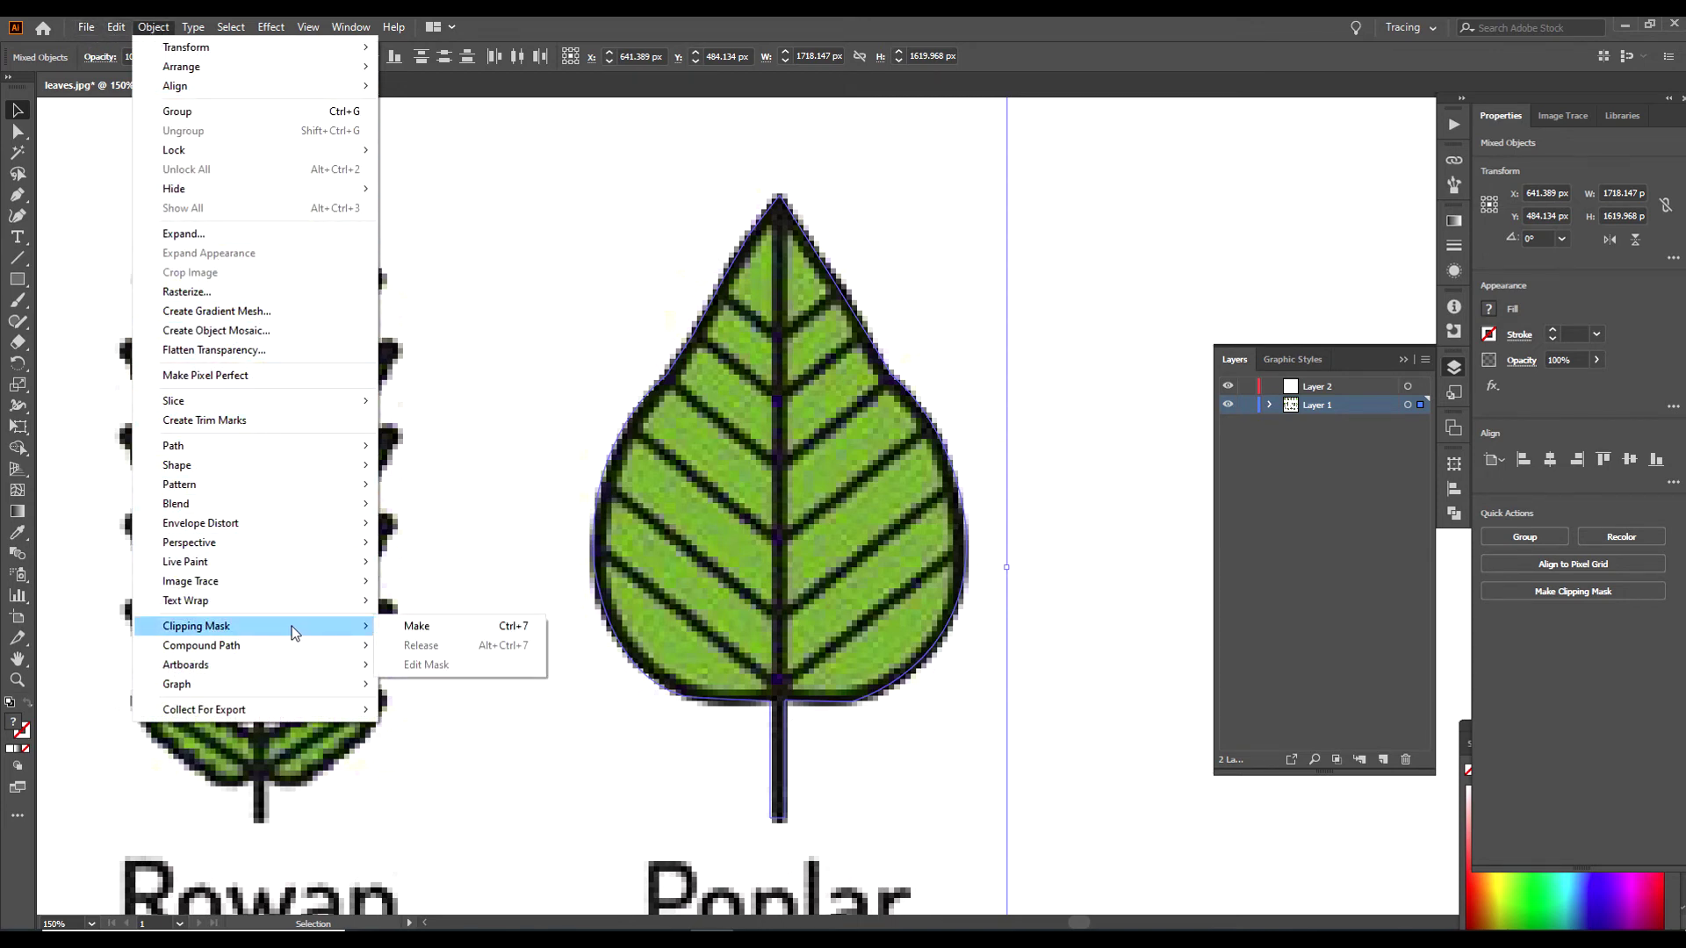
mouse_move(196, 625)
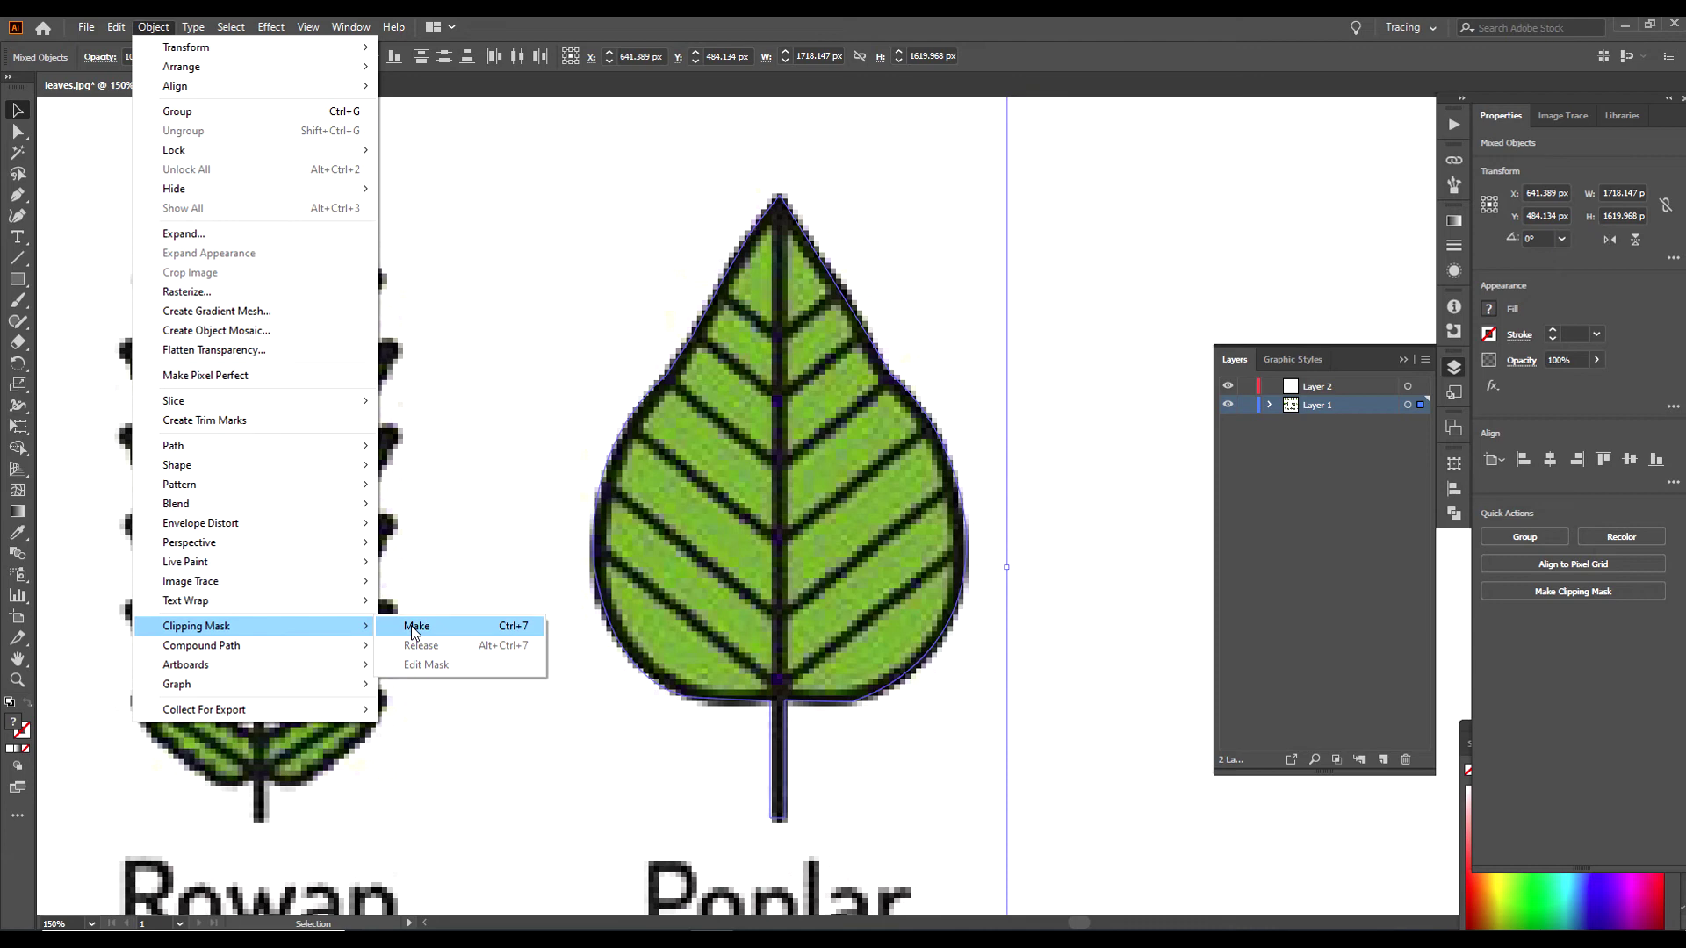
left_click(412, 630)
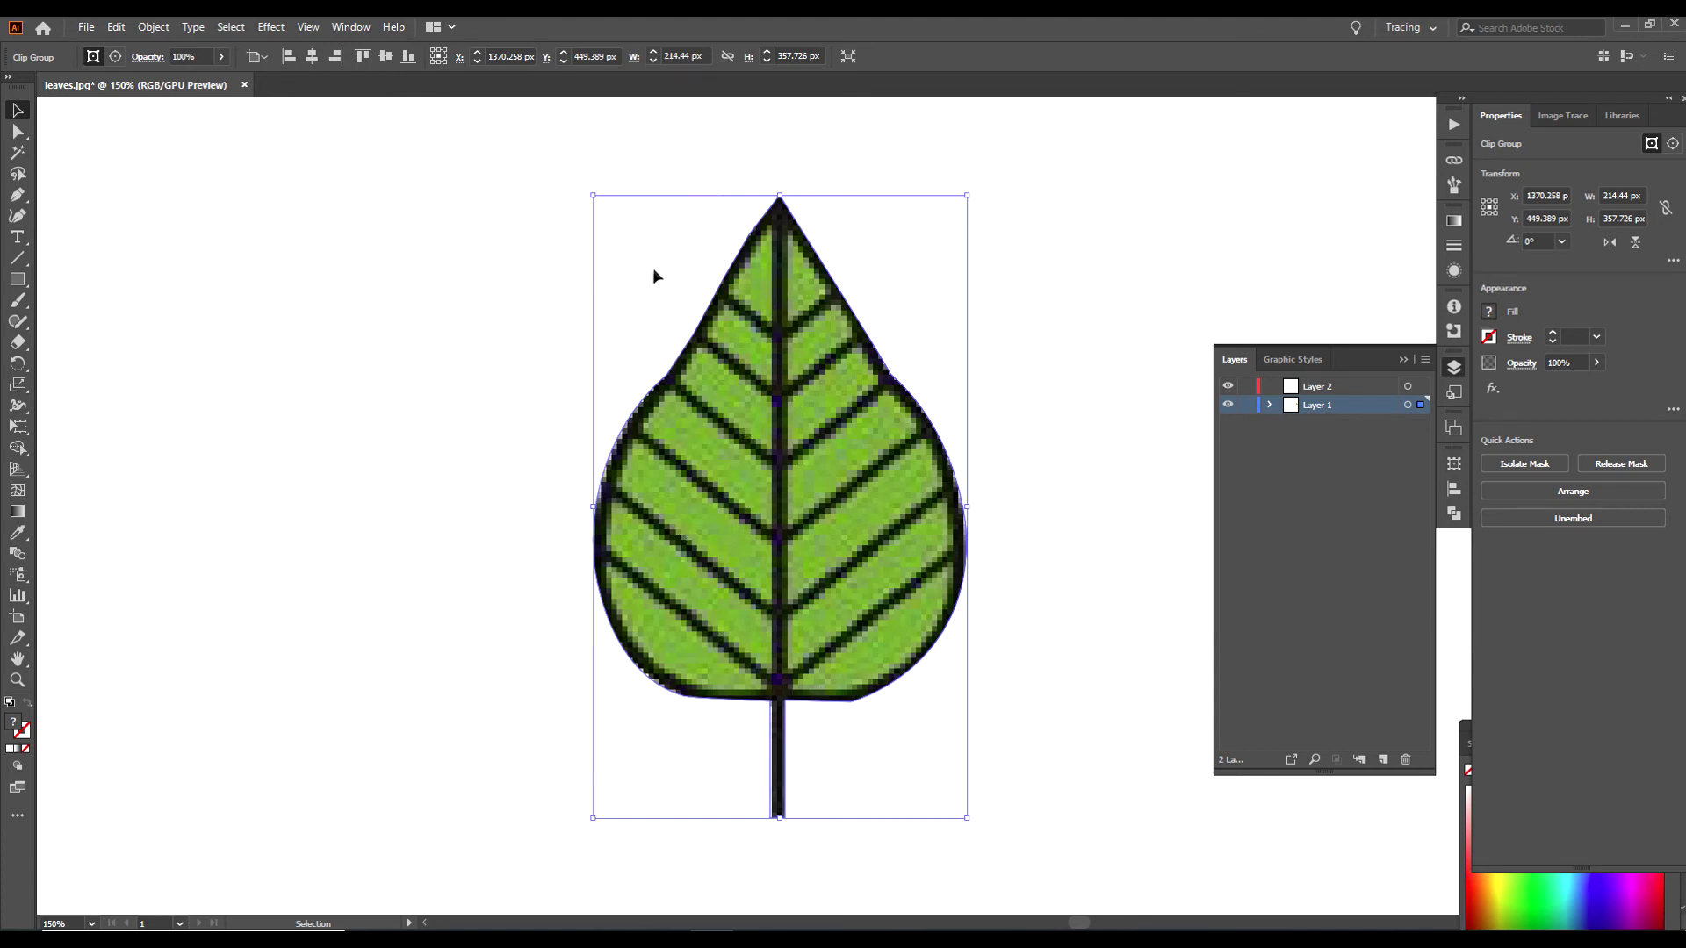
- Launch the Save for Web (Legacy) export dialog for the clipped leaf
left_click(87, 30)
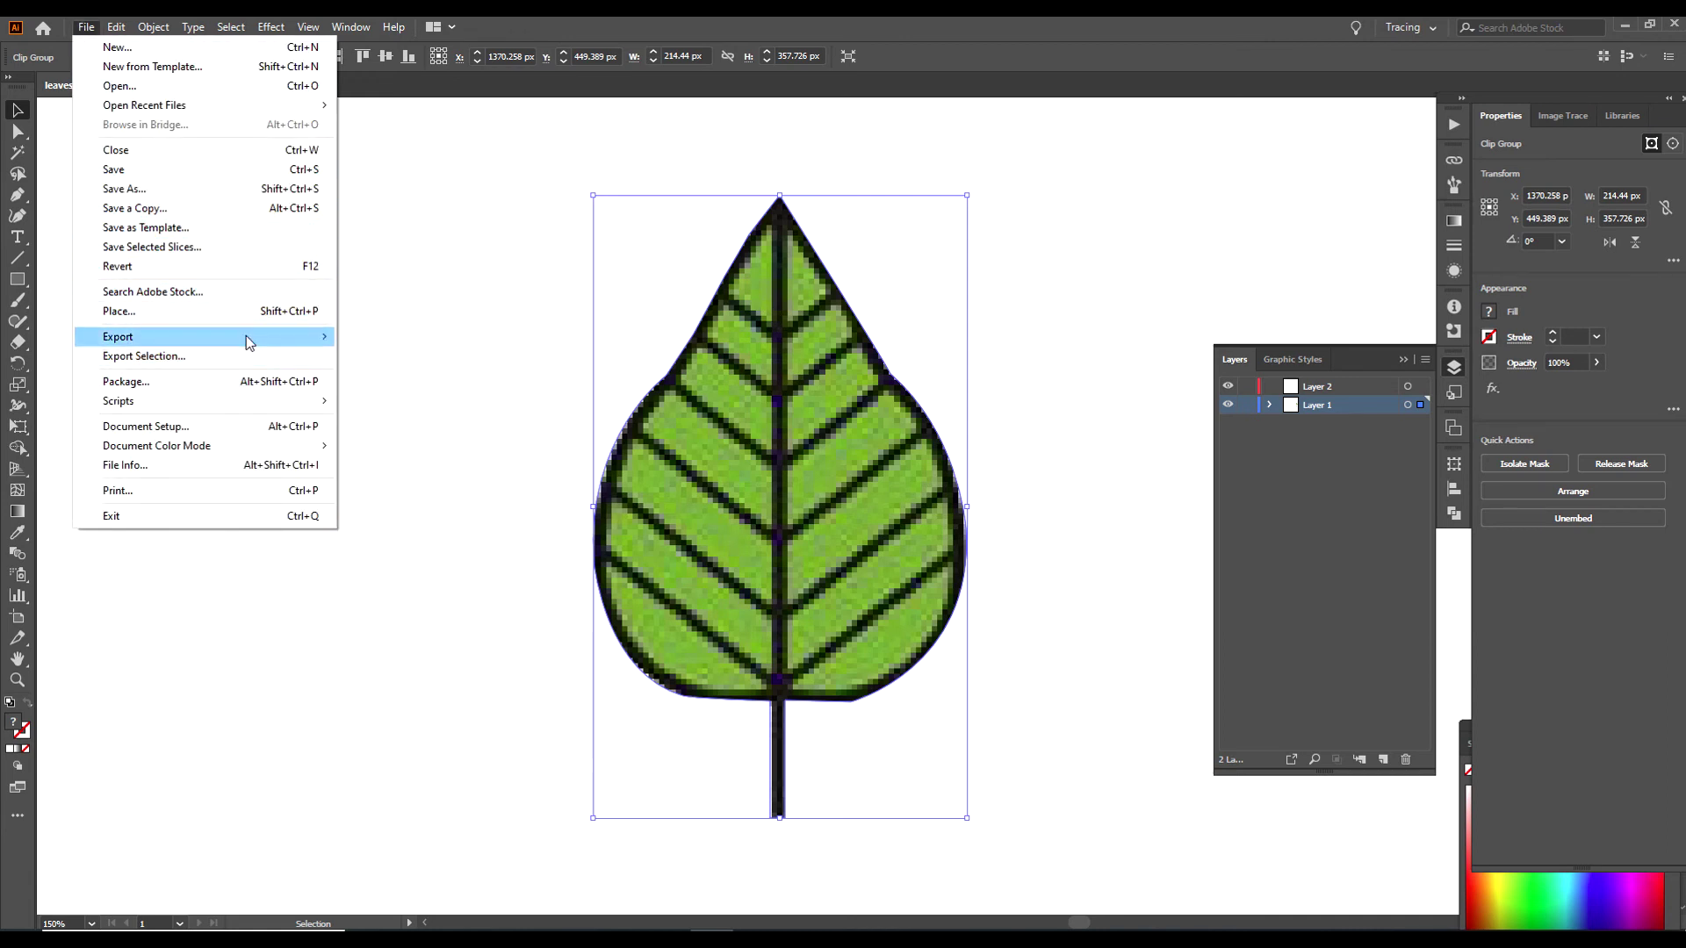
mouse_move(119, 337)
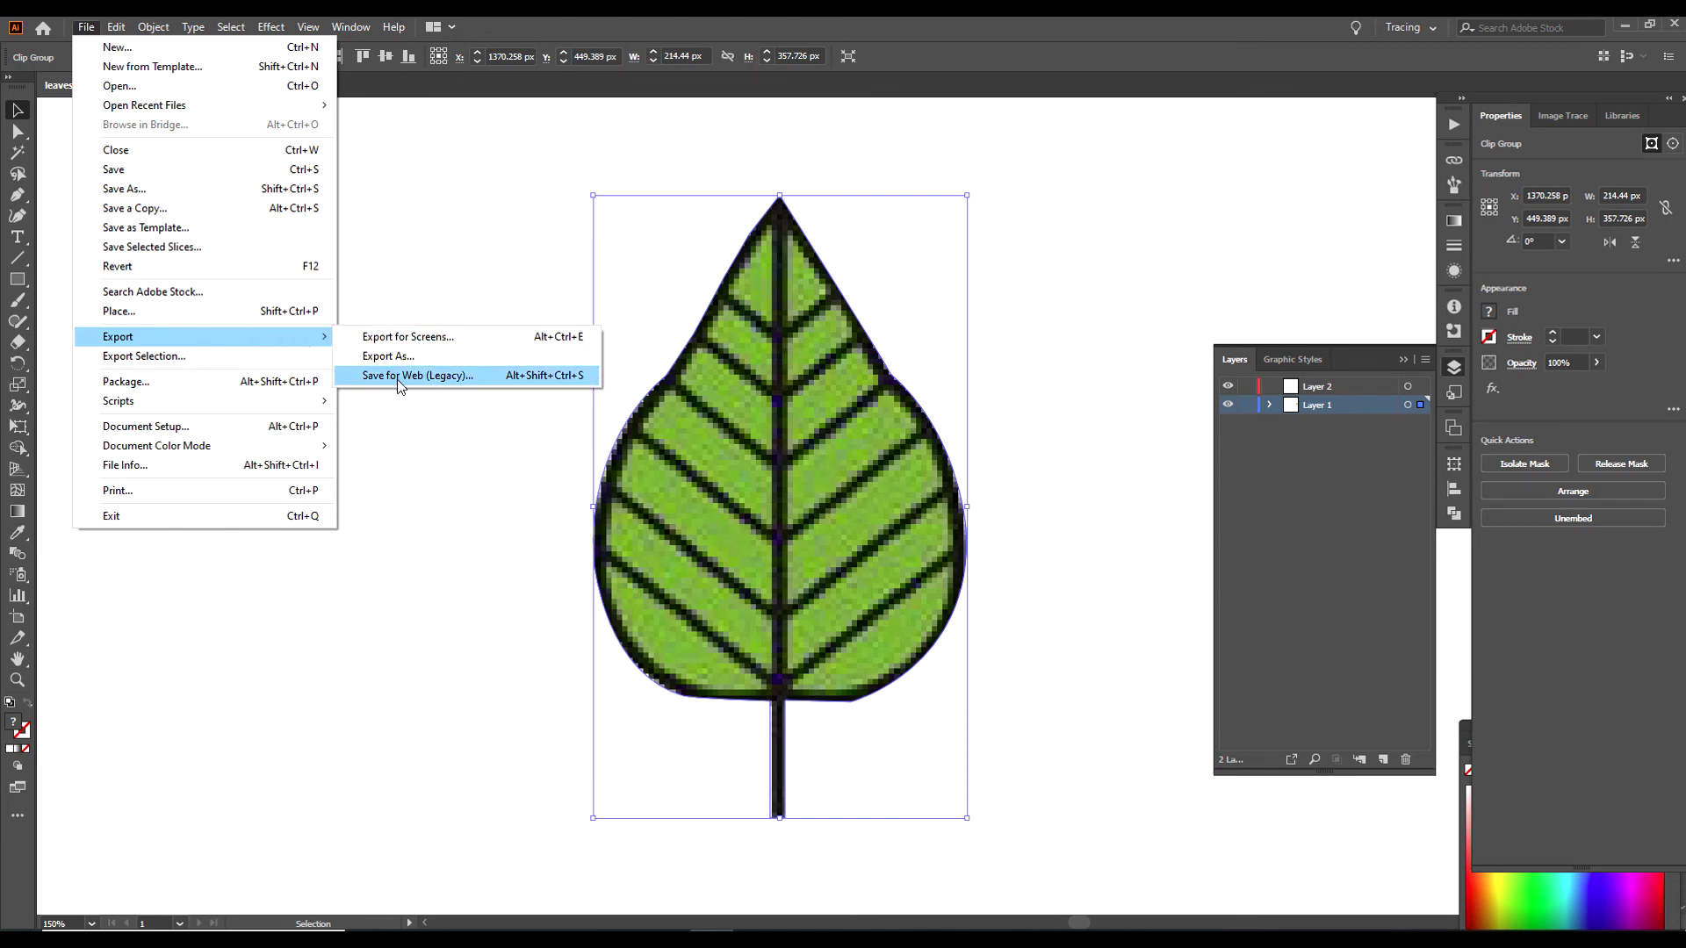
left_click(396, 379)
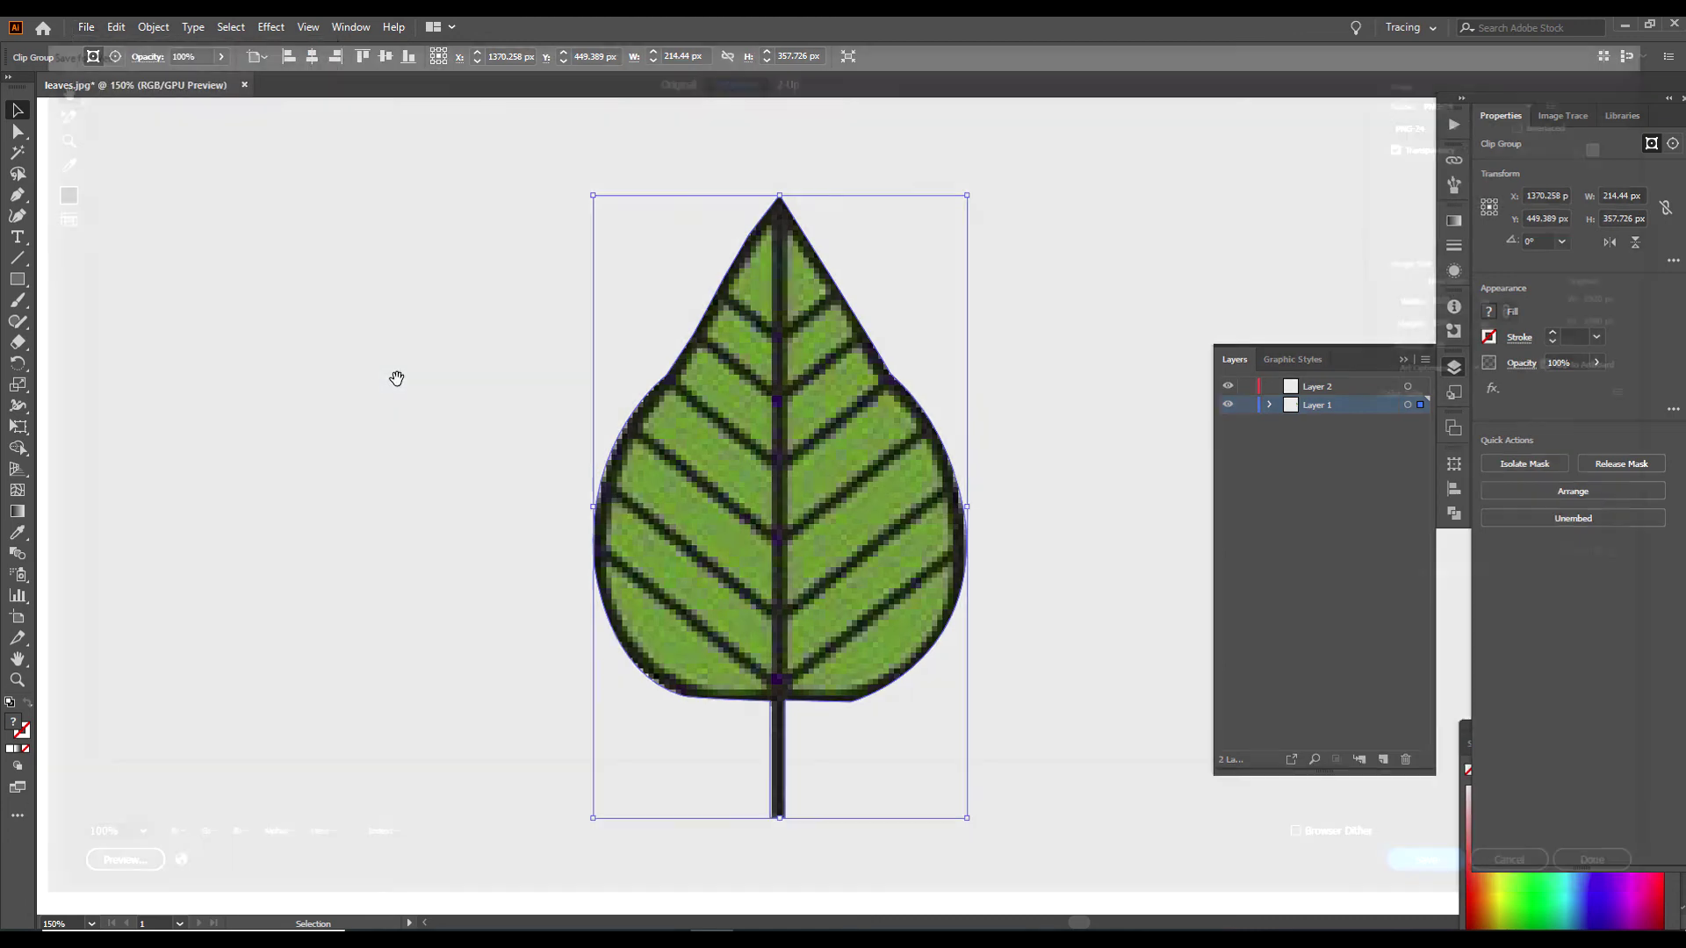